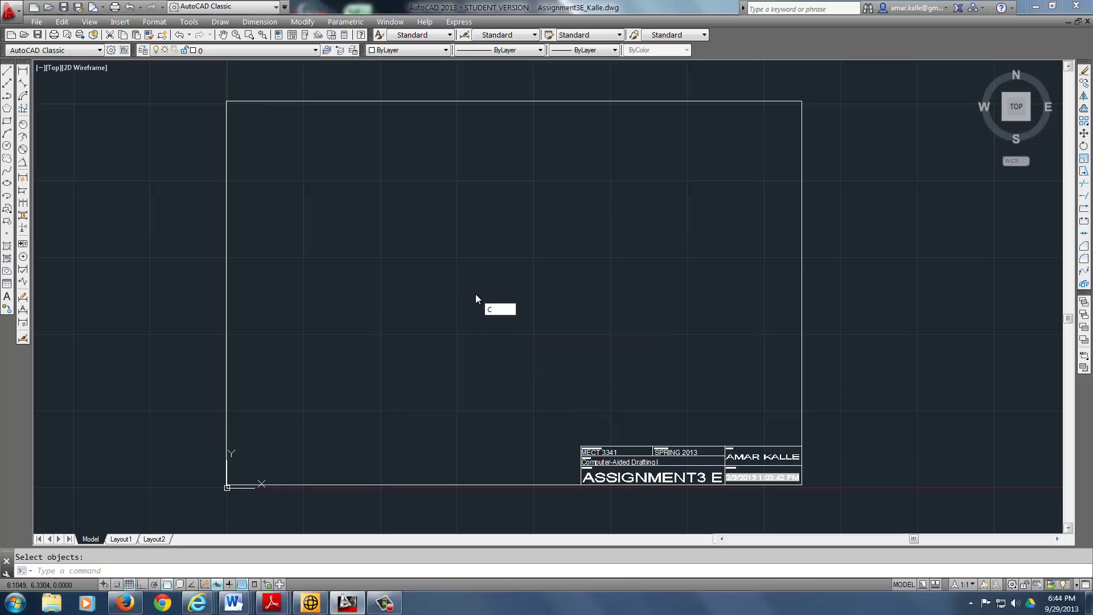
Draw a circle with radius 3 near the middle of the drawing frame
click(486, 266)
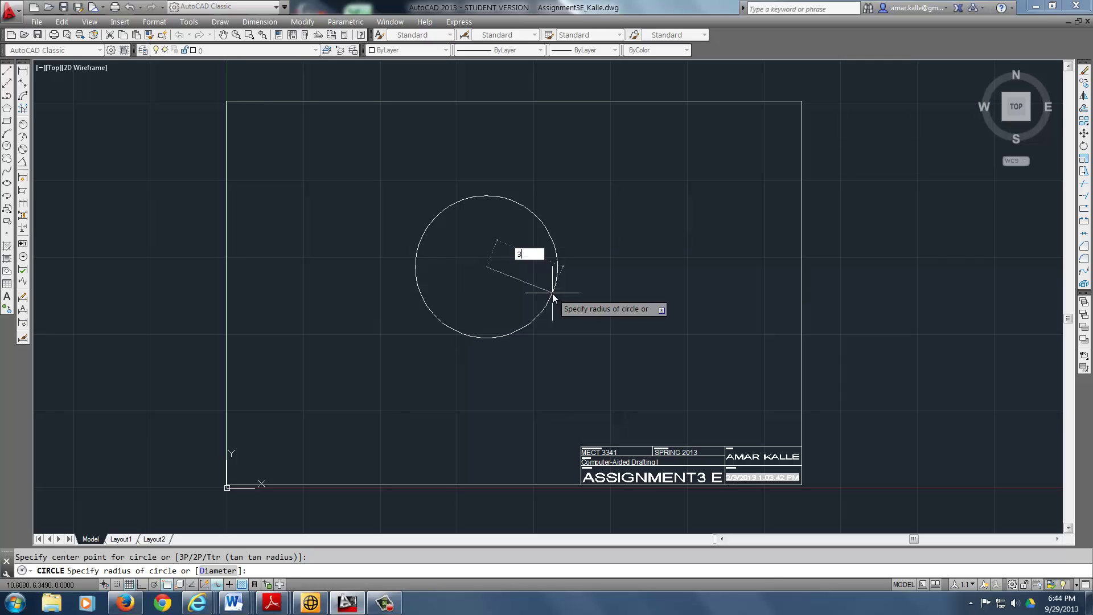
key(Return)
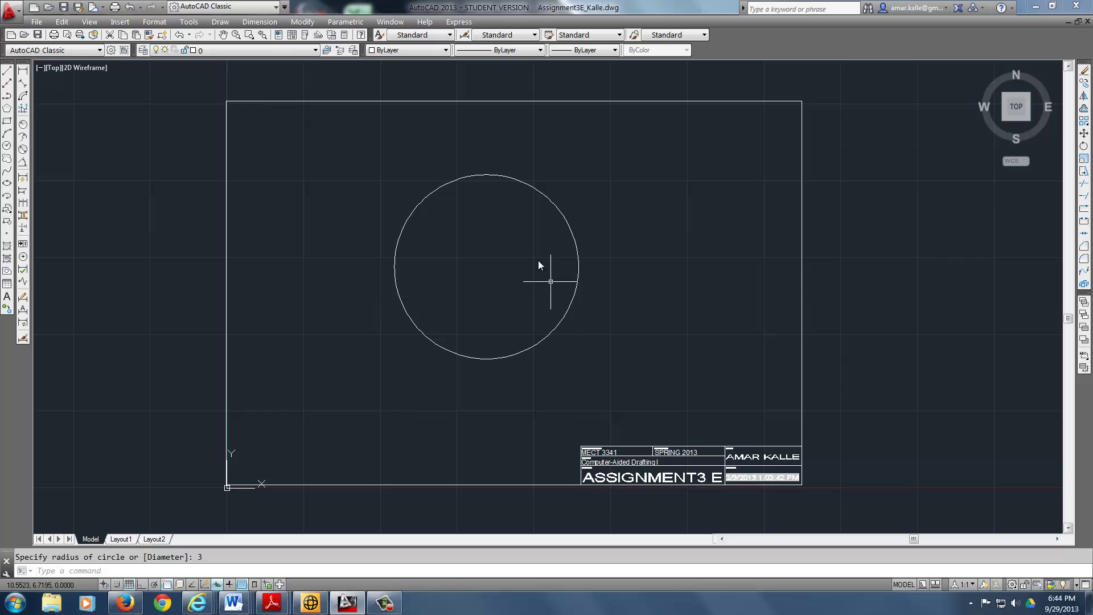
Offset the circle inward by 0.0312
scroll(482, 200, up, 4)
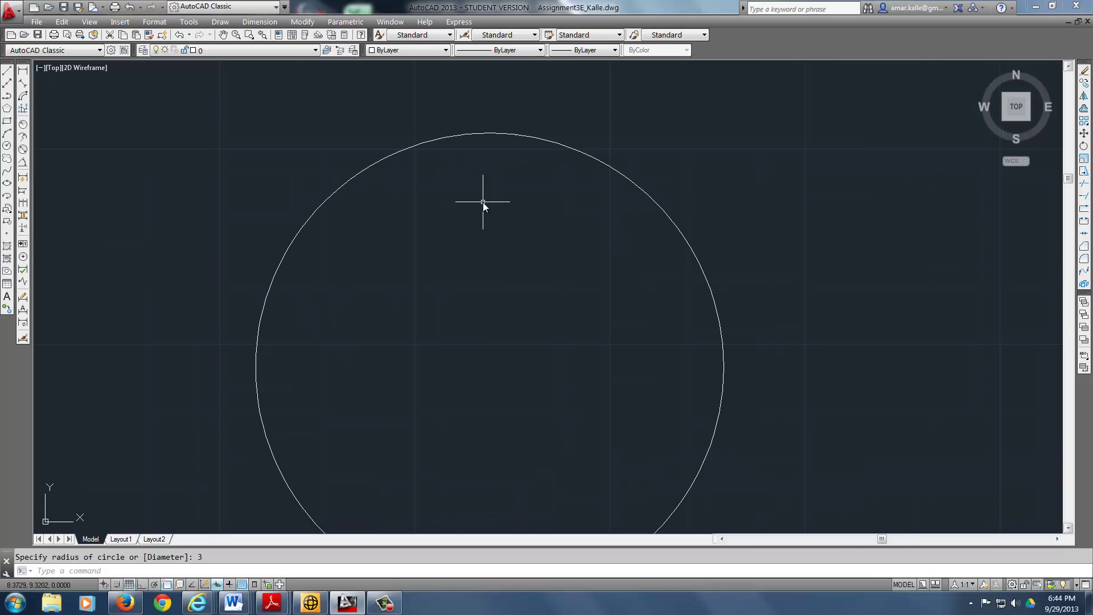
middle_drag(485, 198, 506, 159)
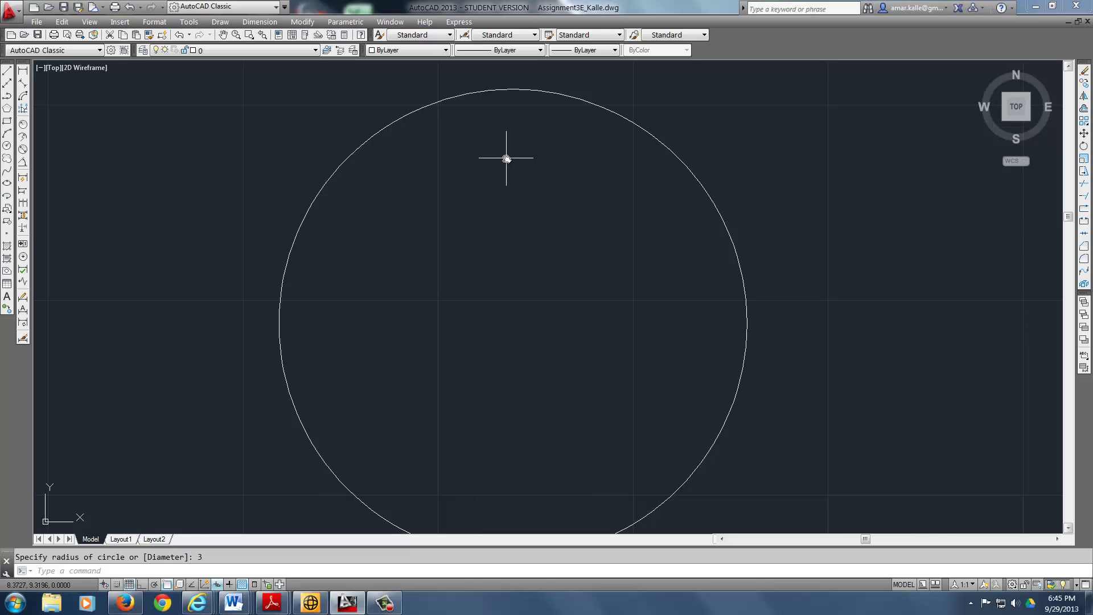
scroll(525, 176, down, 2)
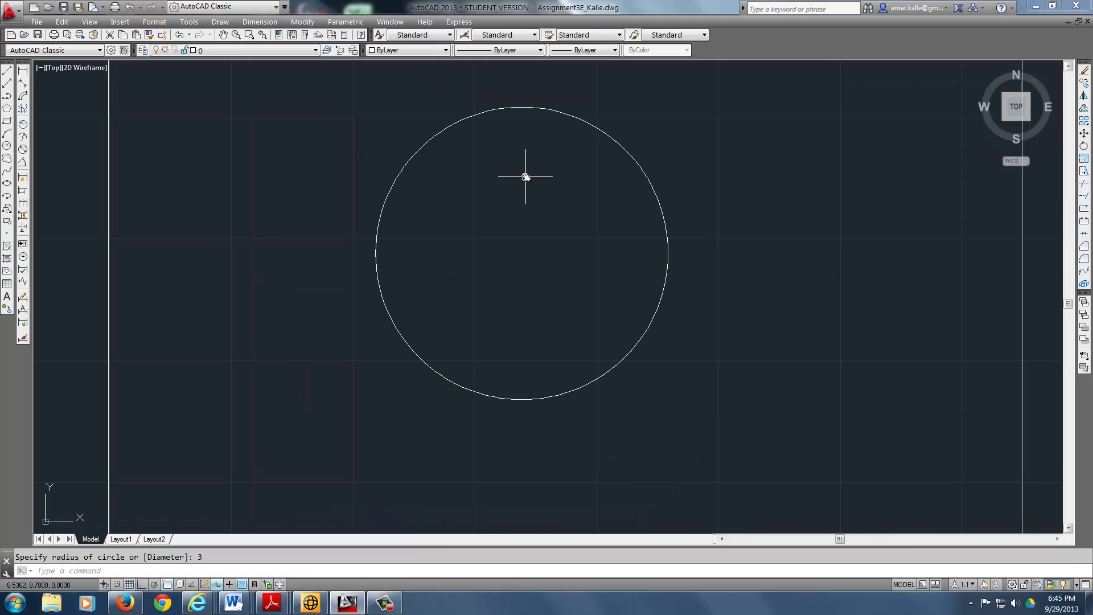
scroll(524, 176, up, 2)
mouse_move(524, 176)
middle_down()
mouse_move(535, 198)
mouse_move(536, 178)
middle_up()
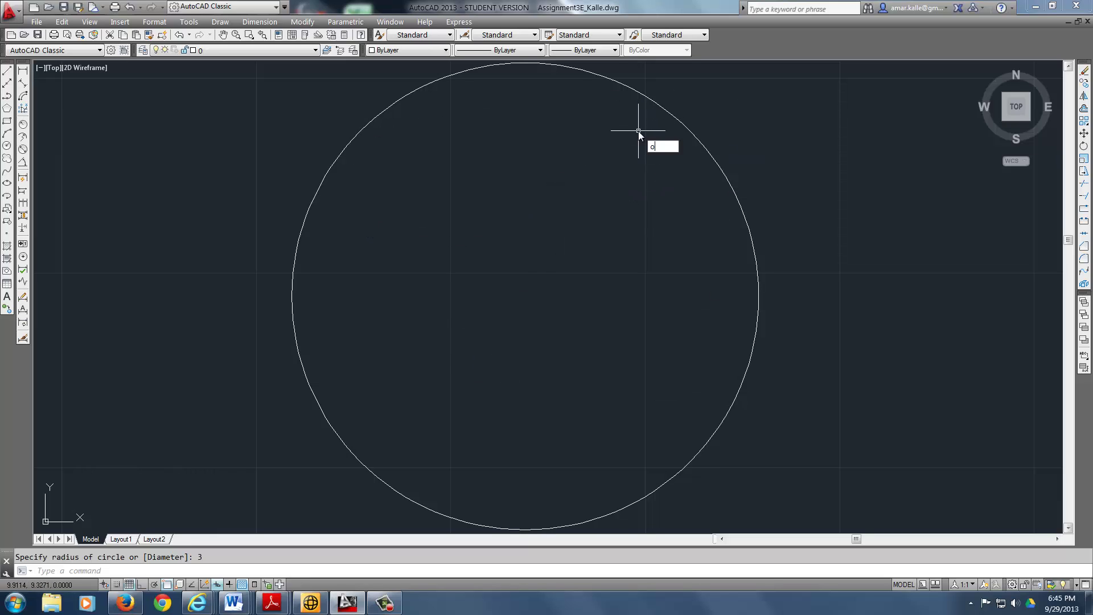
key(Return)
text(.)
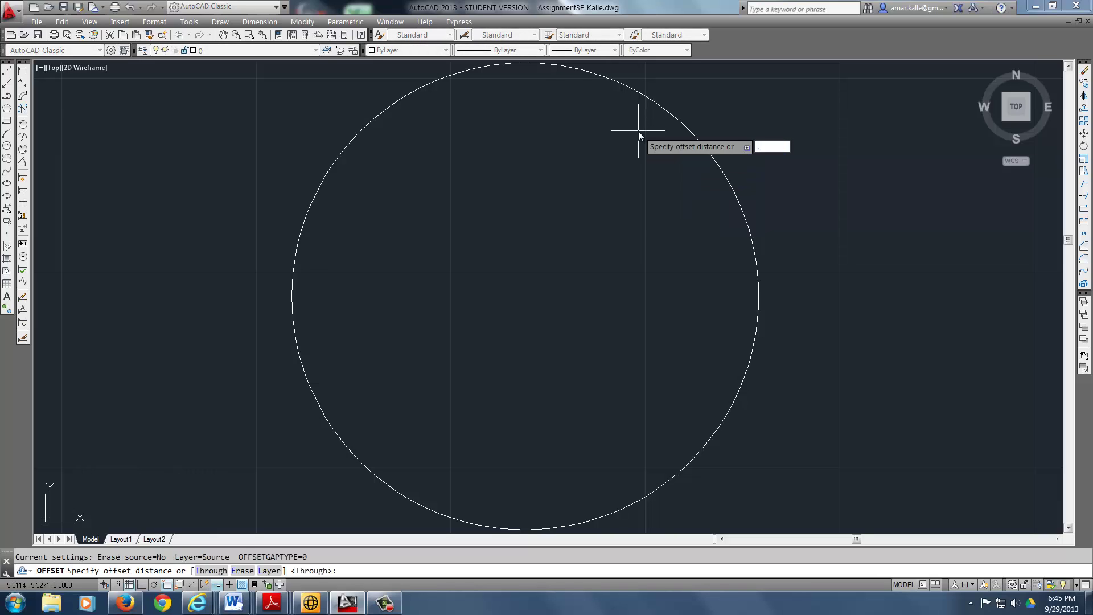
text(0312)
key(Return)
click(629, 92)
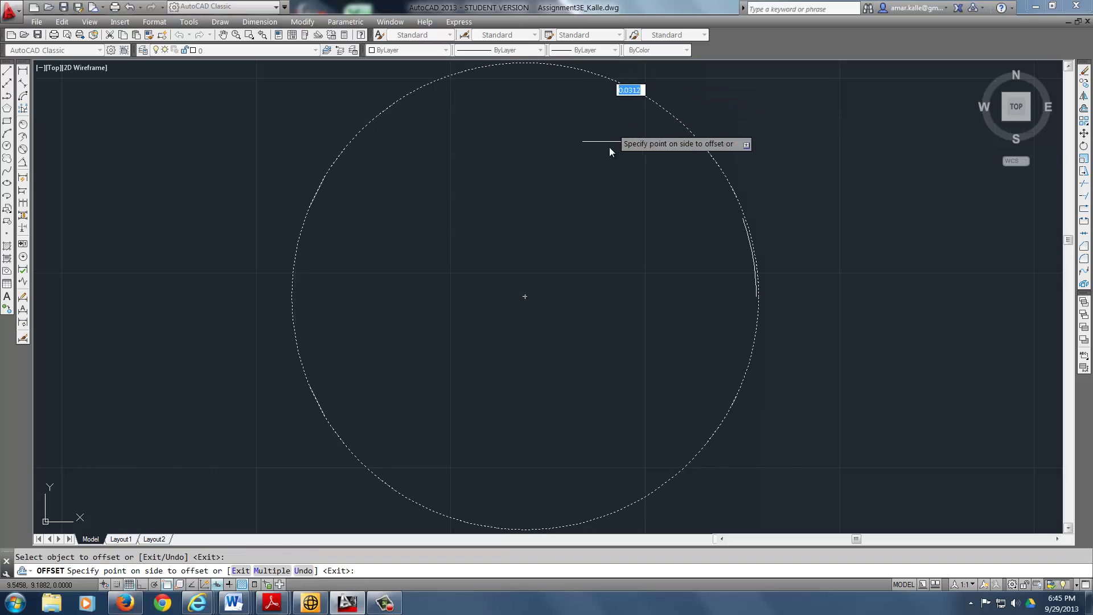
click(603, 161)
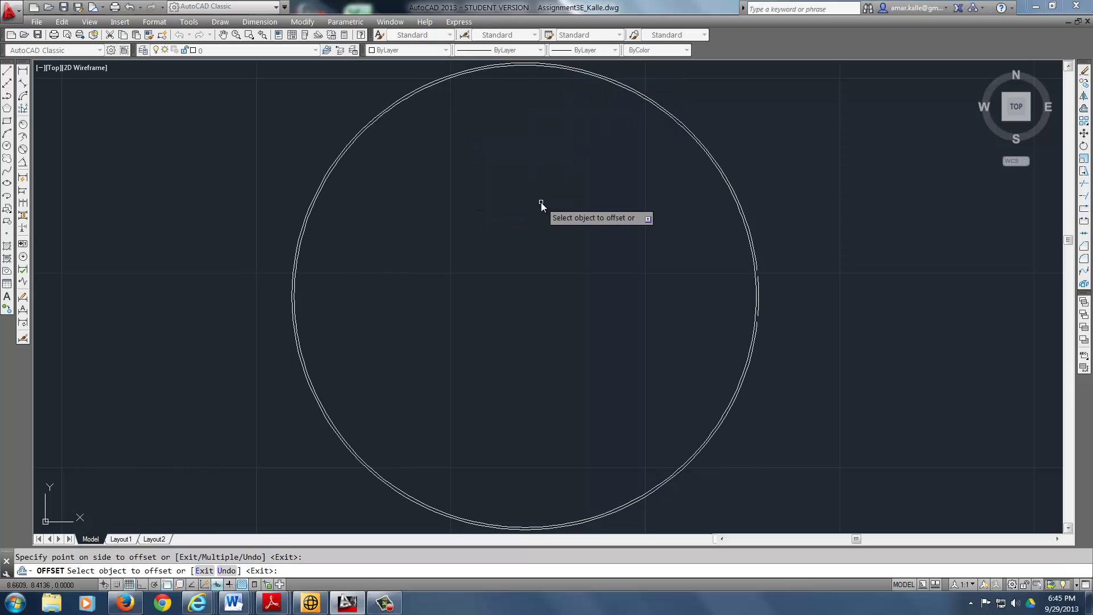
key(Escape)
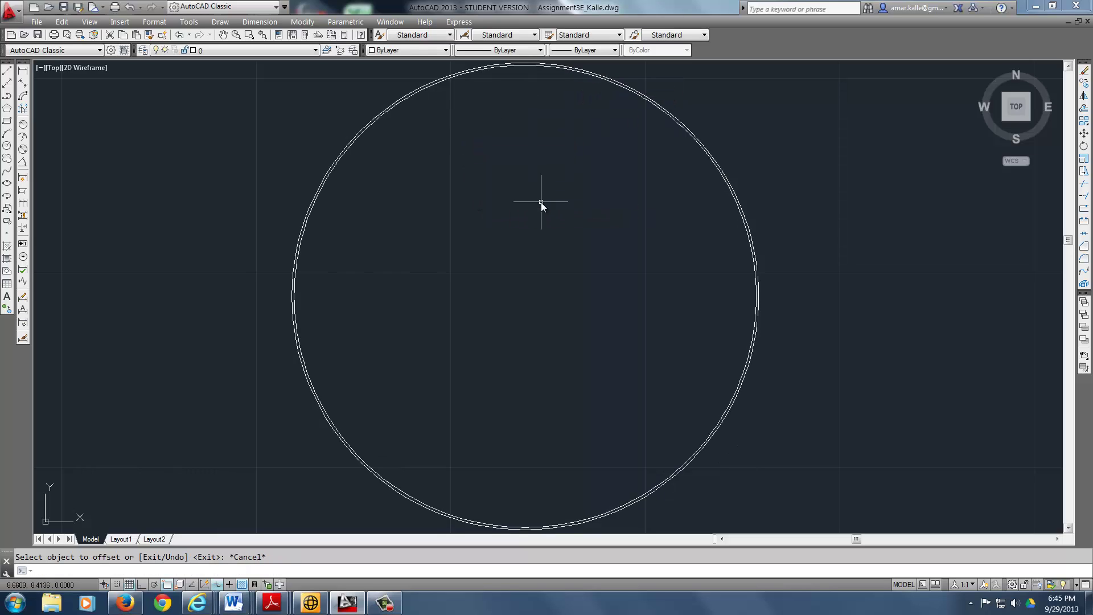
With Ortho on, draw a vertical line about 3.8 units long from the circles' center up past their top edge
scroll(544, 205, down, 3)
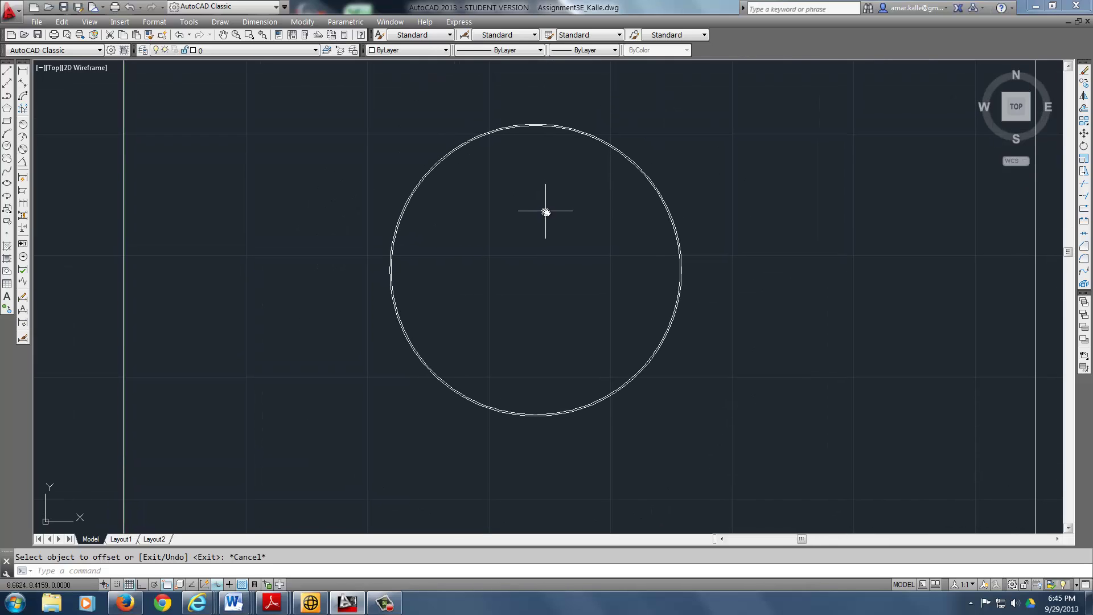
text(l)
key(Return)
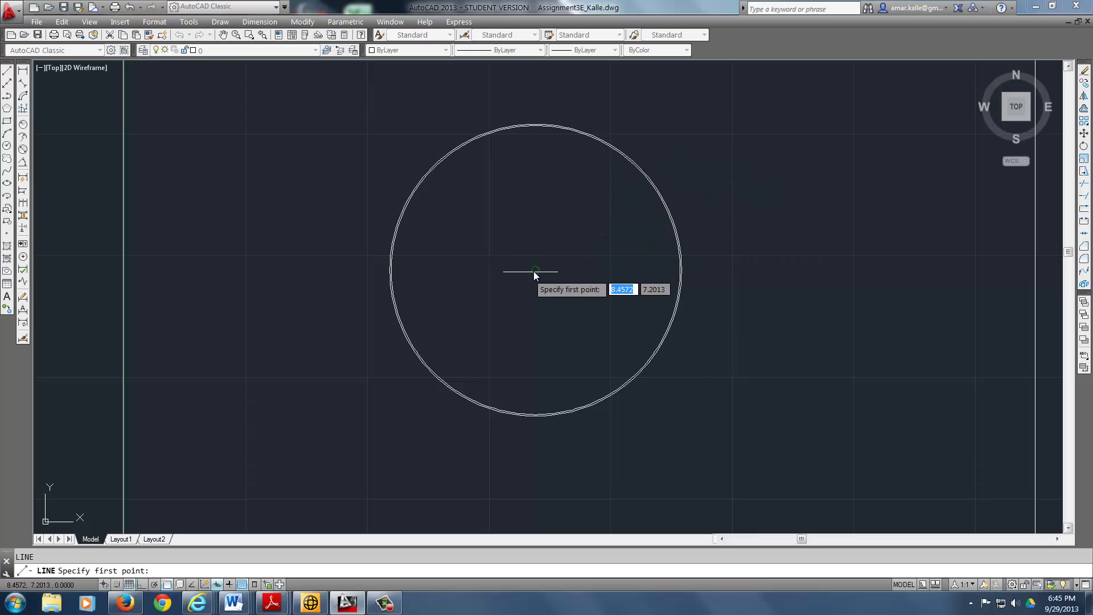
click(536, 271)
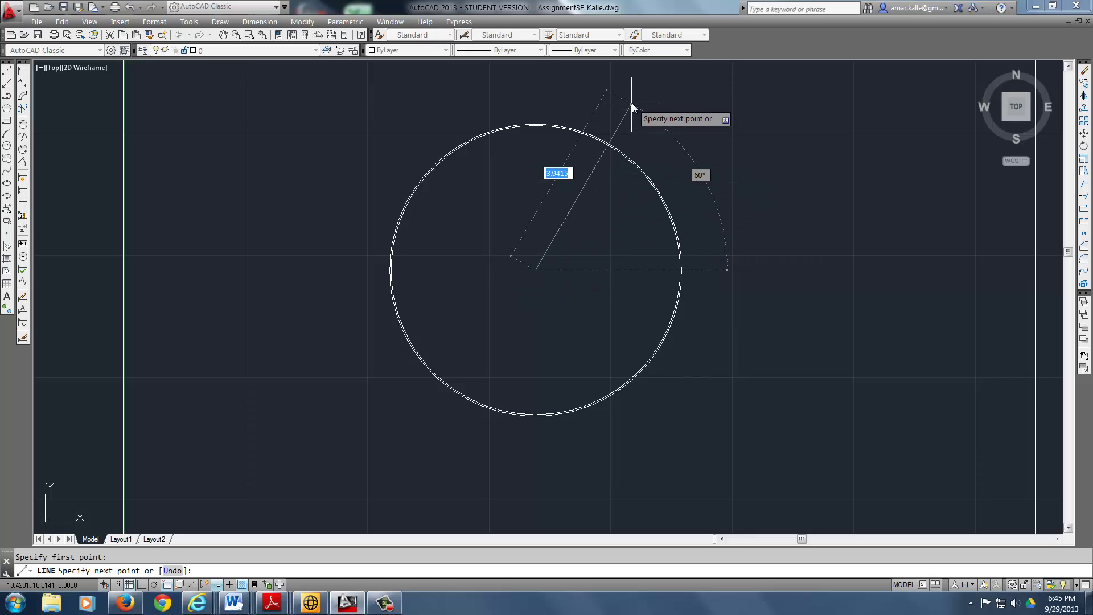
key(F8)
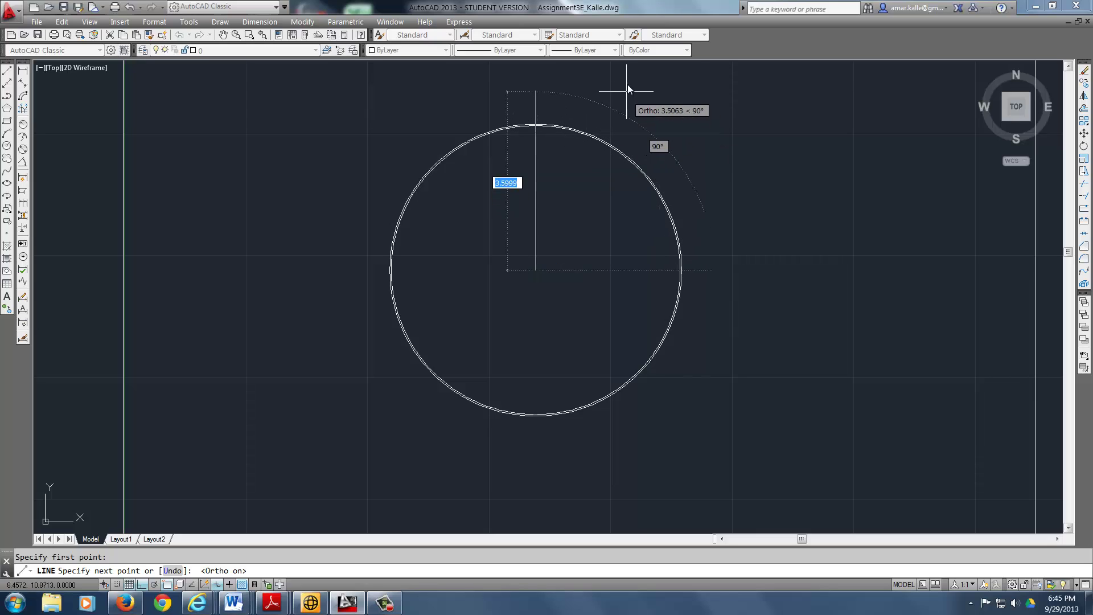
click(626, 84)
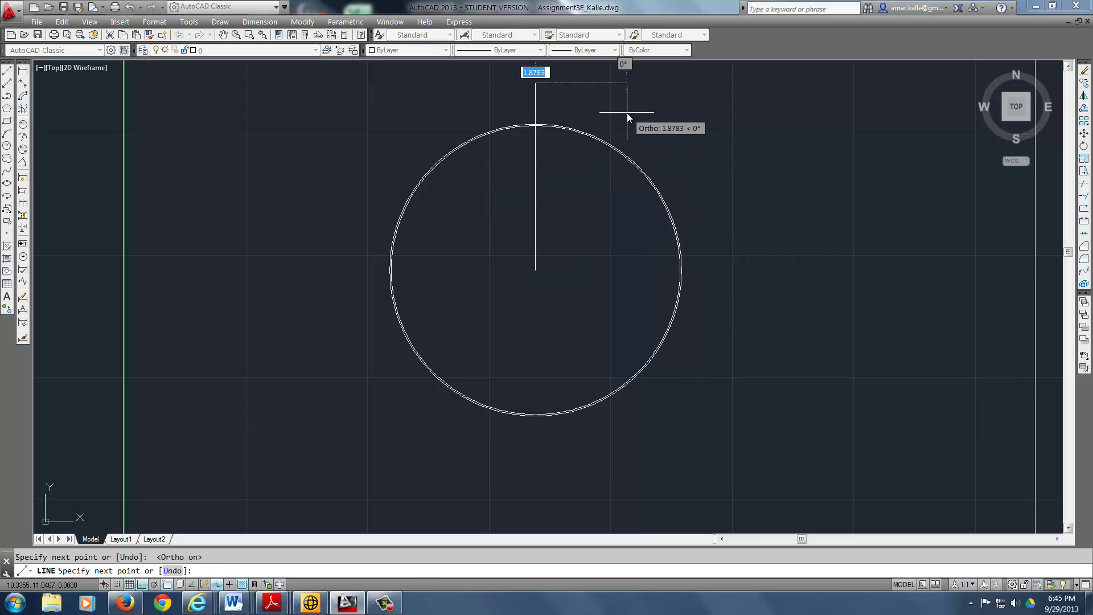
key(Return)
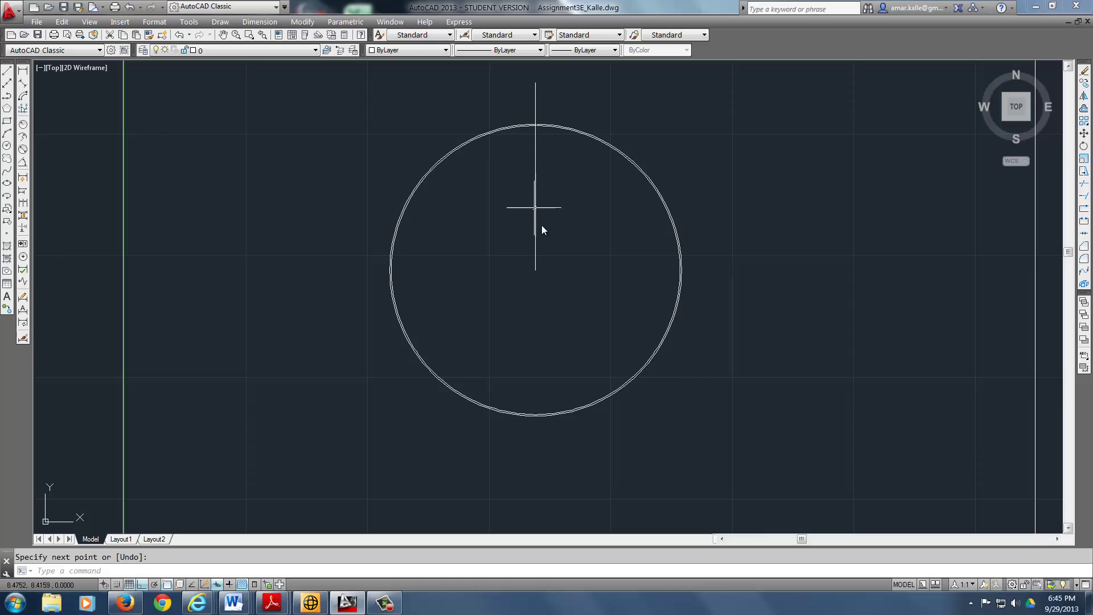
Draw a circle with radius 1 centered on the large circles' center
scroll(537, 125, up, 2)
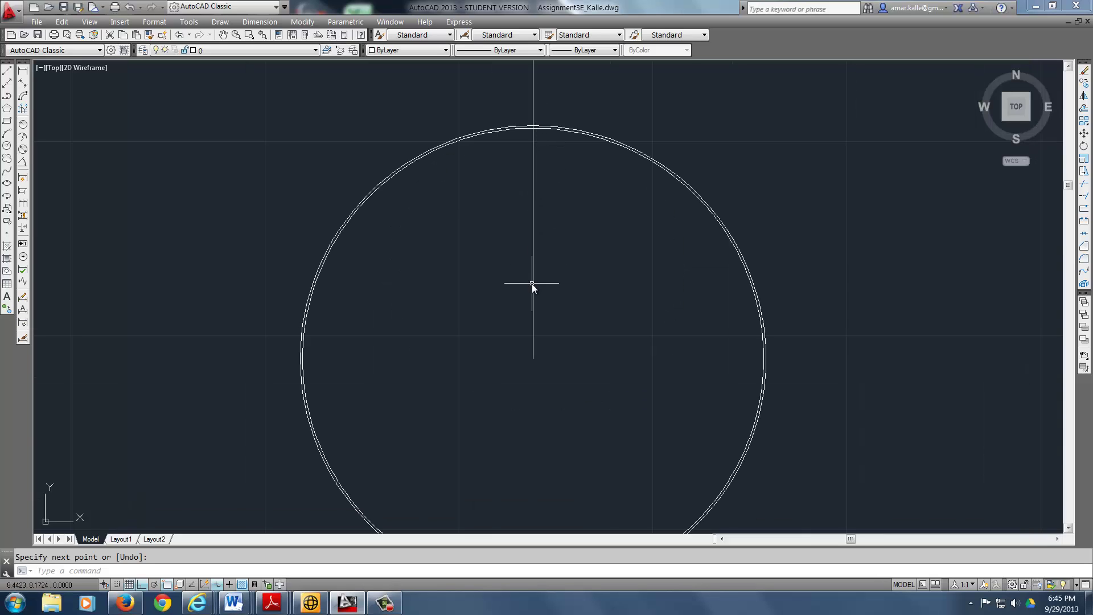
scroll(532, 283, down, 2)
scroll(533, 194, up, 2)
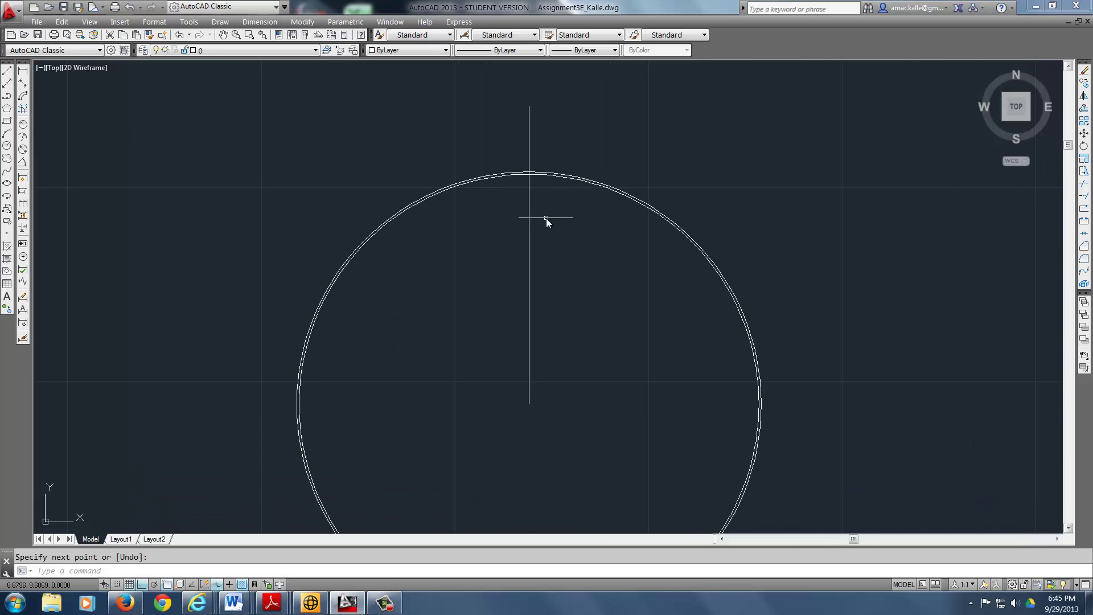
text(c)
key(Return)
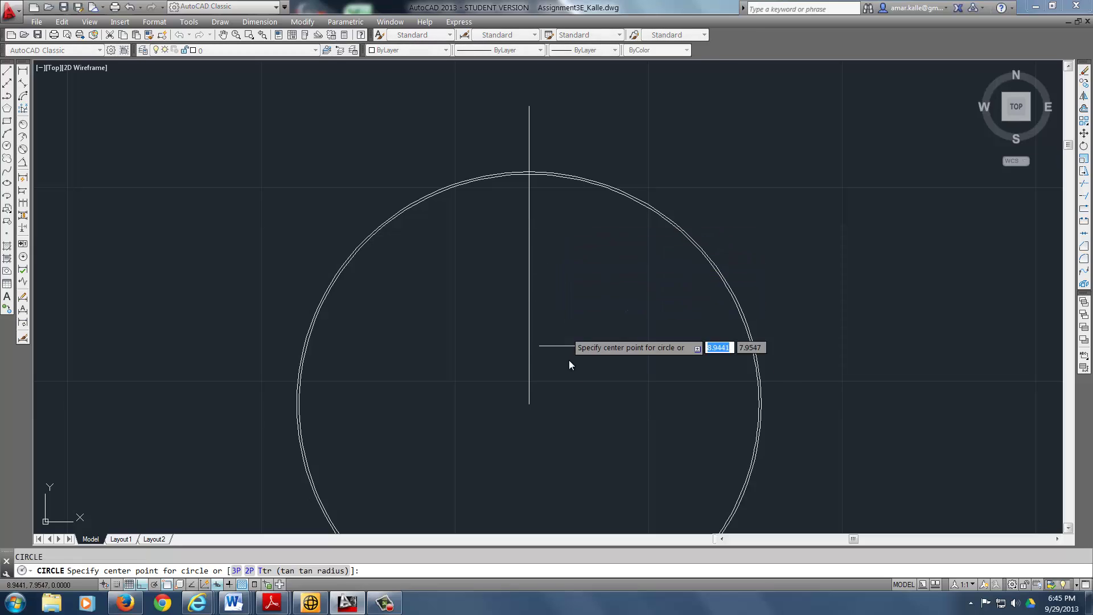
click(530, 399)
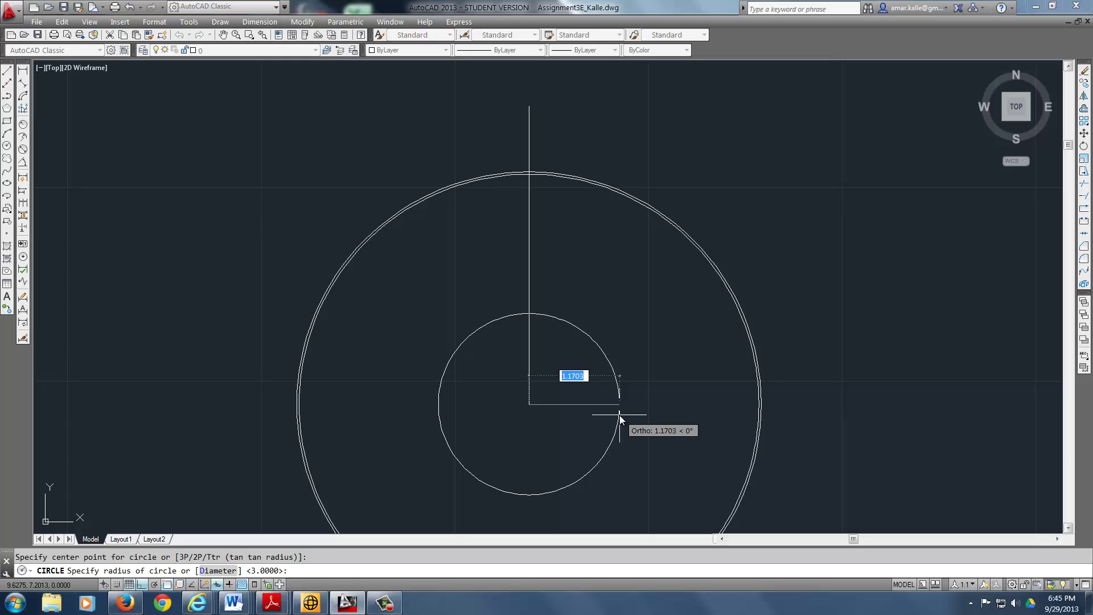
text(1)
key(Return)
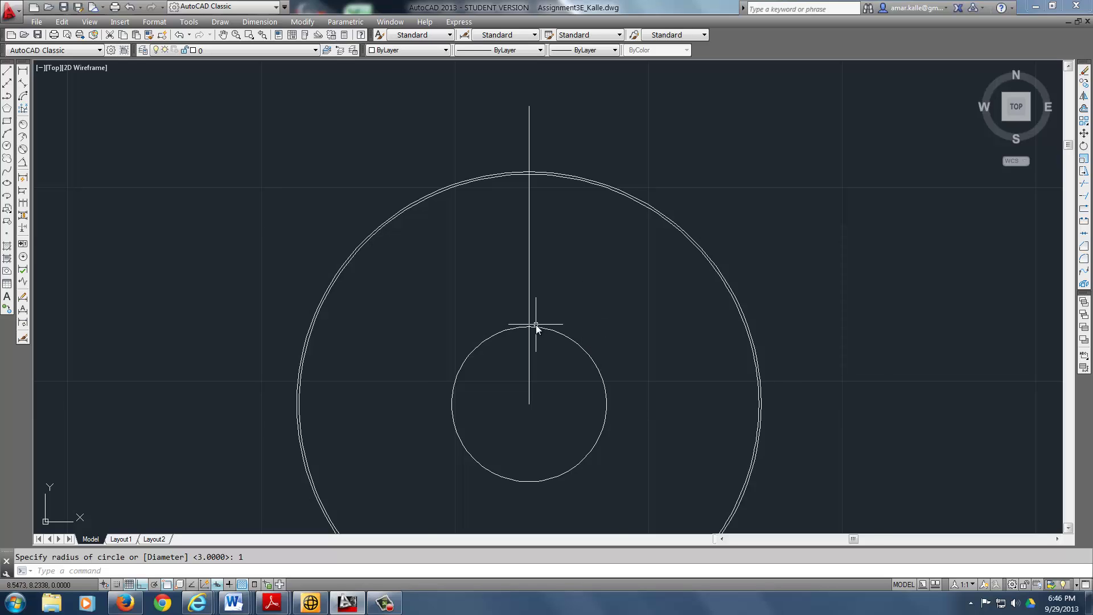
Move the radius 1 circle up so its top point meets the top of the inner large circle on the vertical line
scroll(536, 326, up, 2)
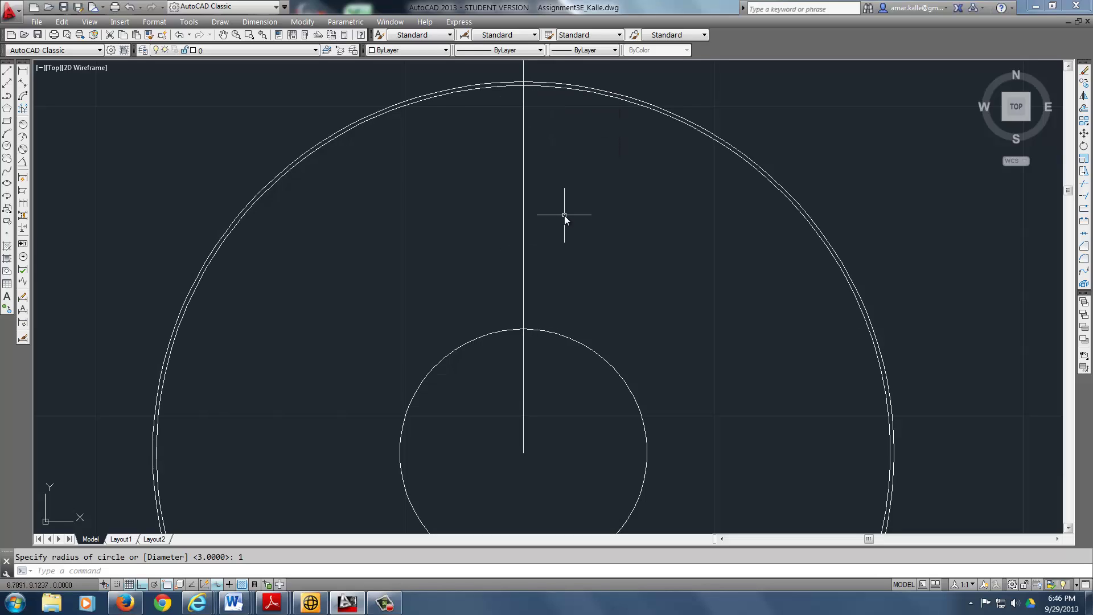
key(Return)
click(558, 334)
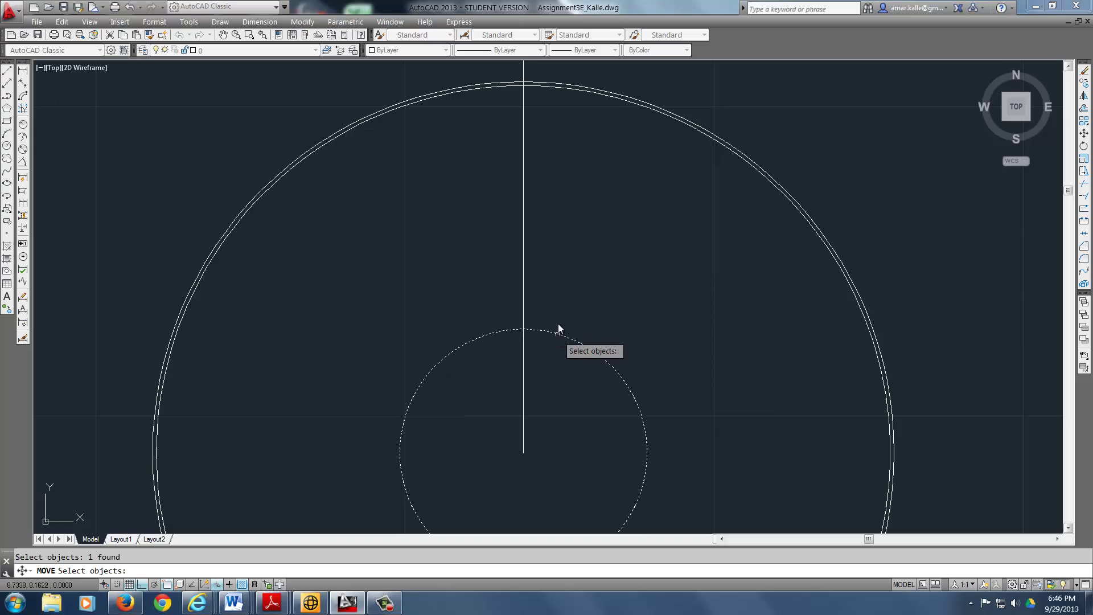
key(Return)
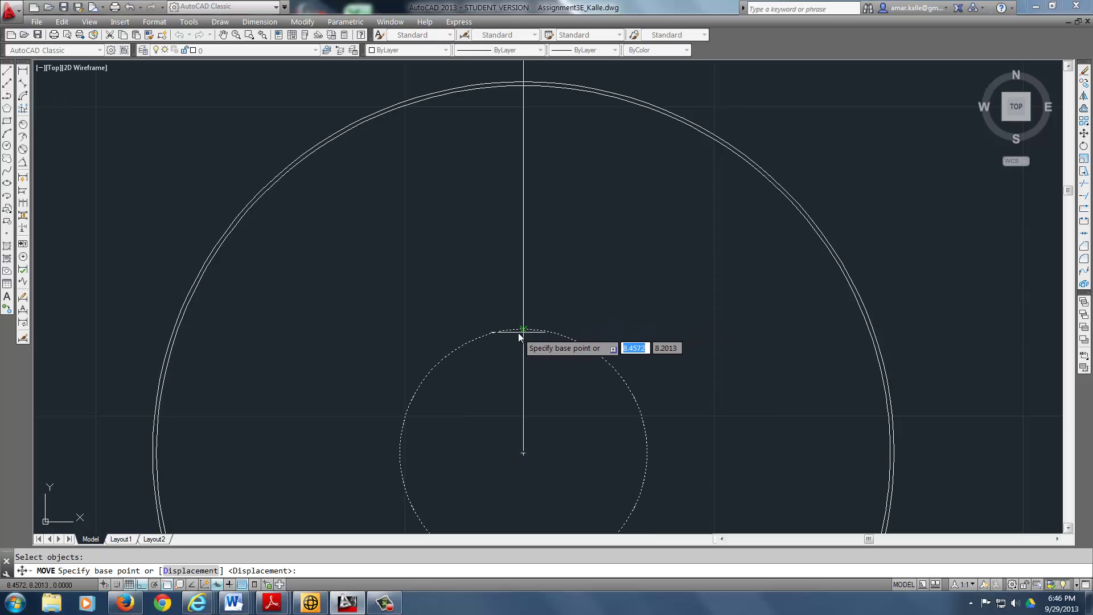
click(520, 332)
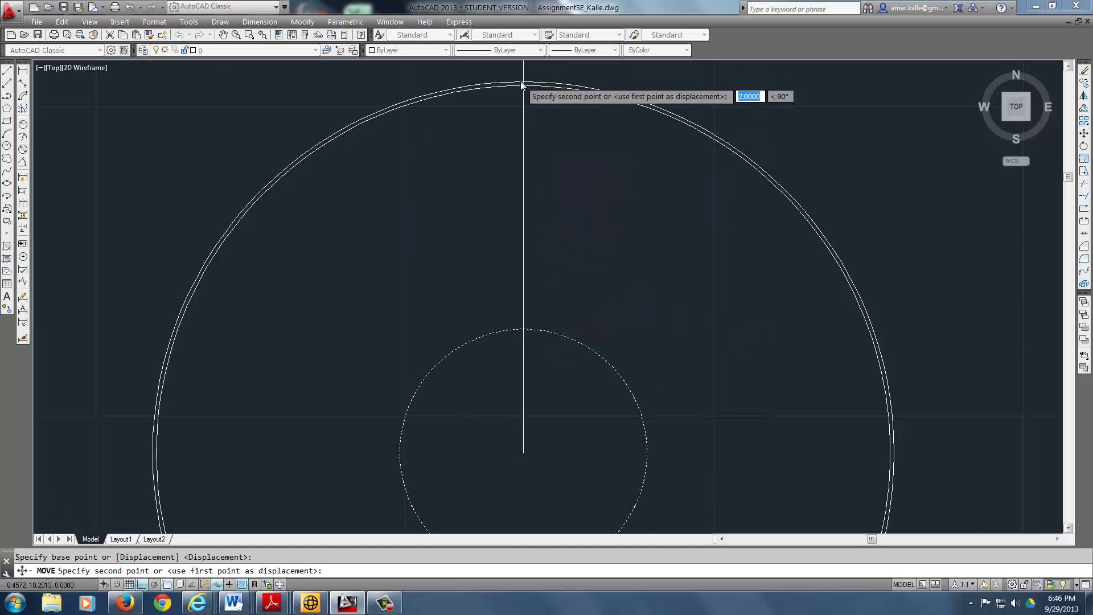
scroll(520, 81, up, 1)
click(525, 102)
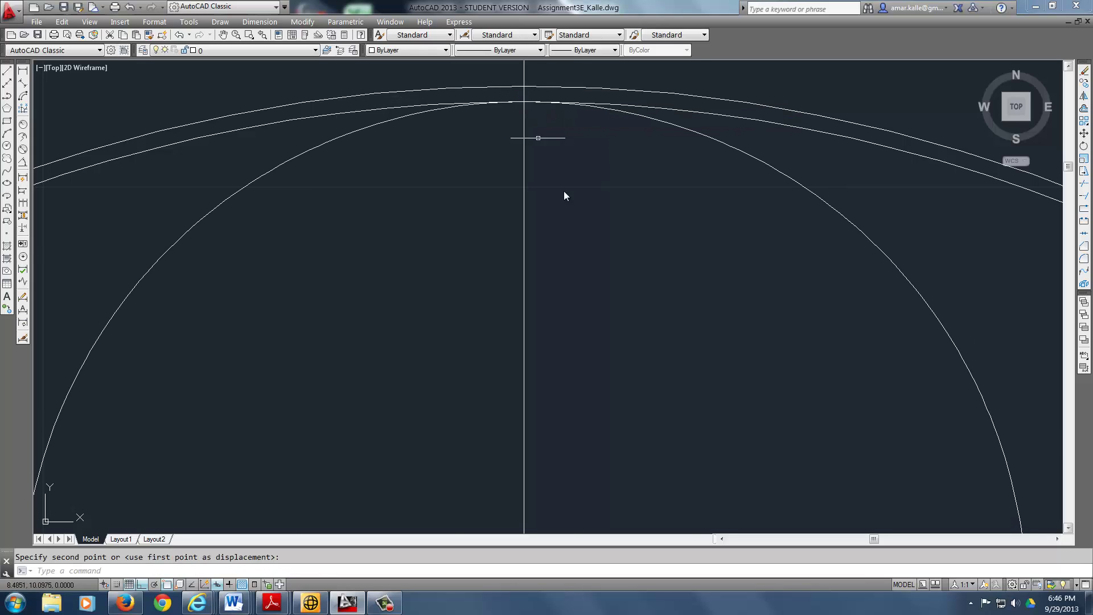
Offset the small circle outward by 0.0312
scroll(604, 227, down, 4)
scroll(620, 251, down, 4)
scroll(584, 200, up, 8)
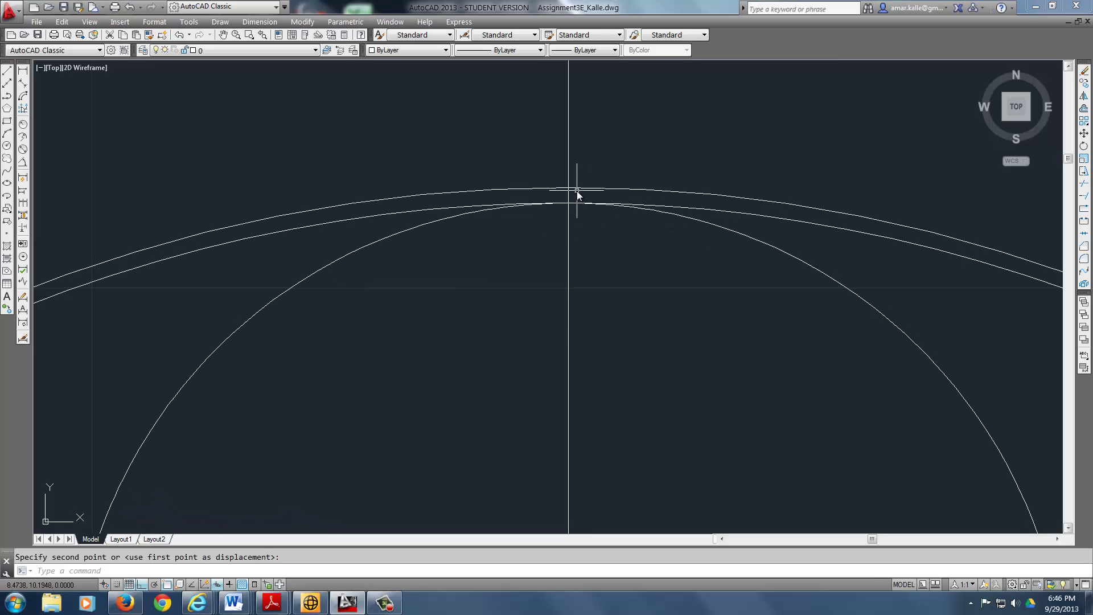
scroll(629, 281, down, 5)
middle_drag(634, 268, 624, 210)
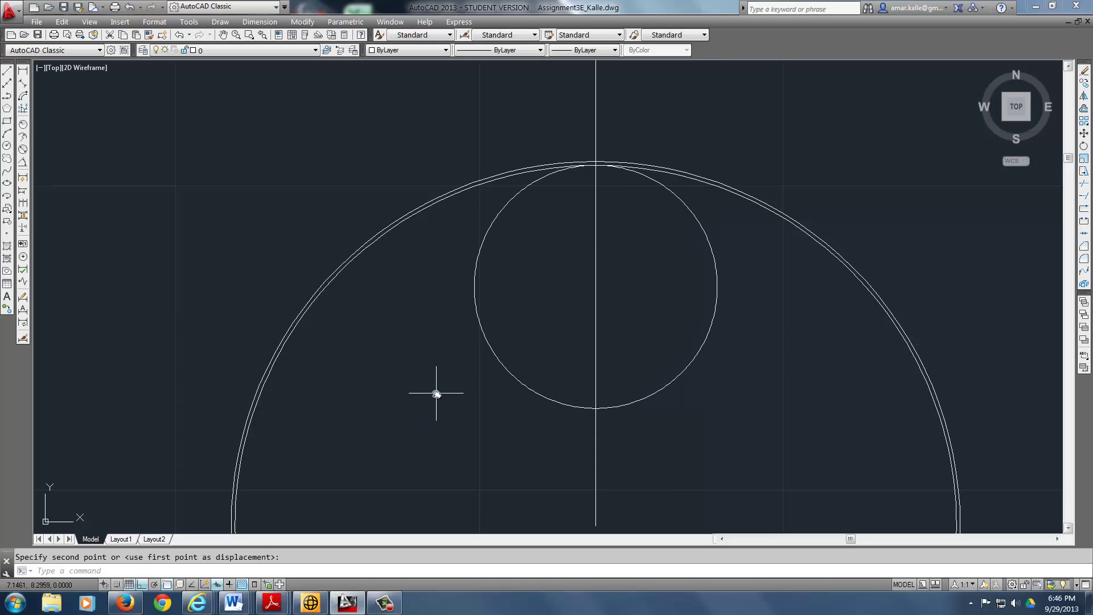
key(Escape)
text(o)
key(Return)
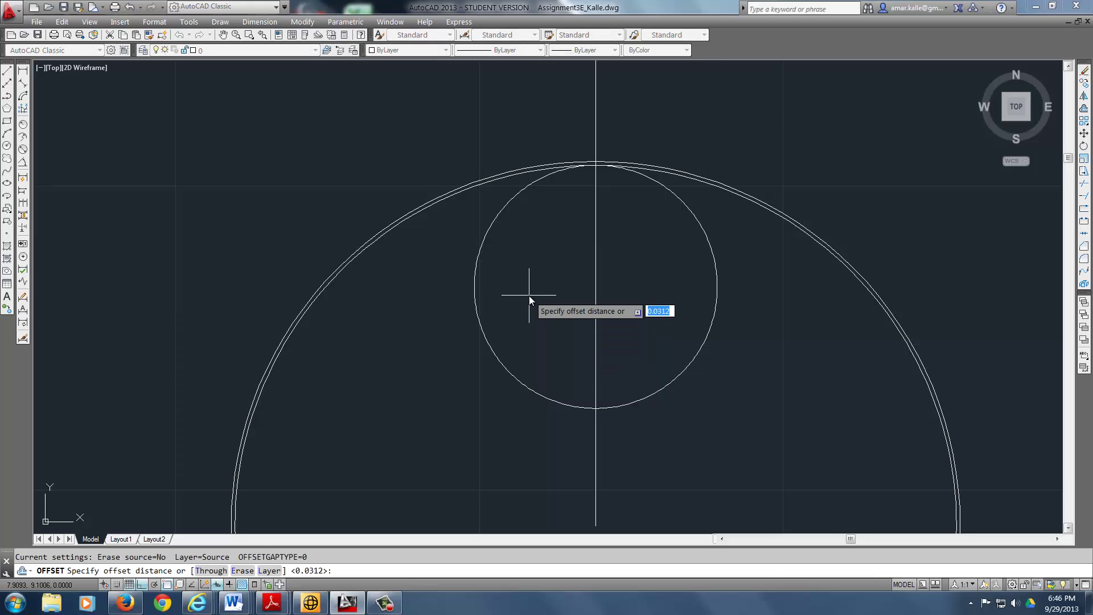
key(Return)
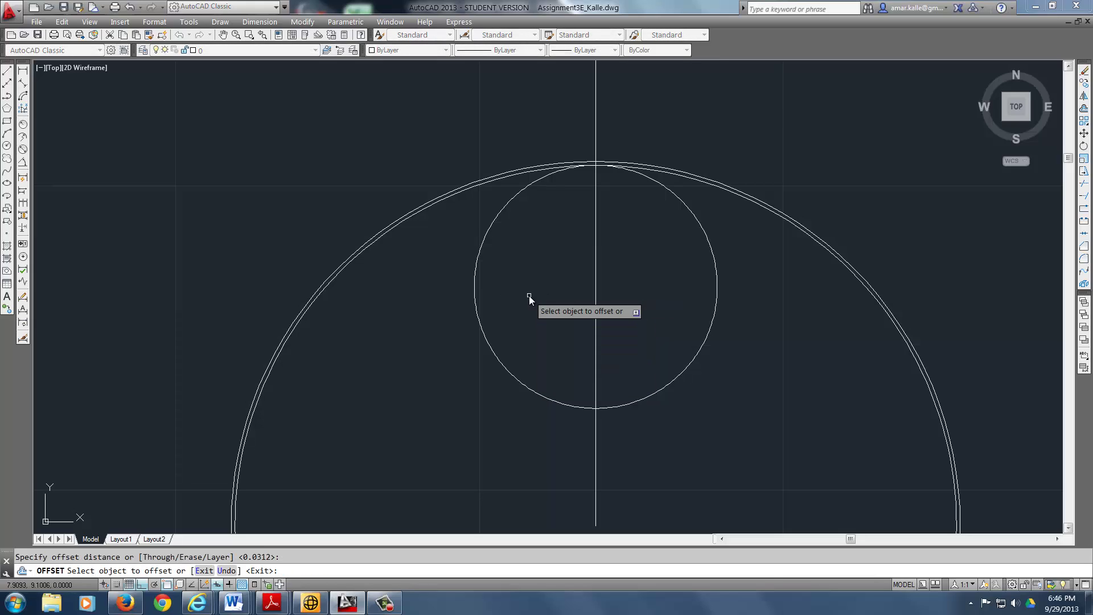
click(517, 197)
click(460, 210)
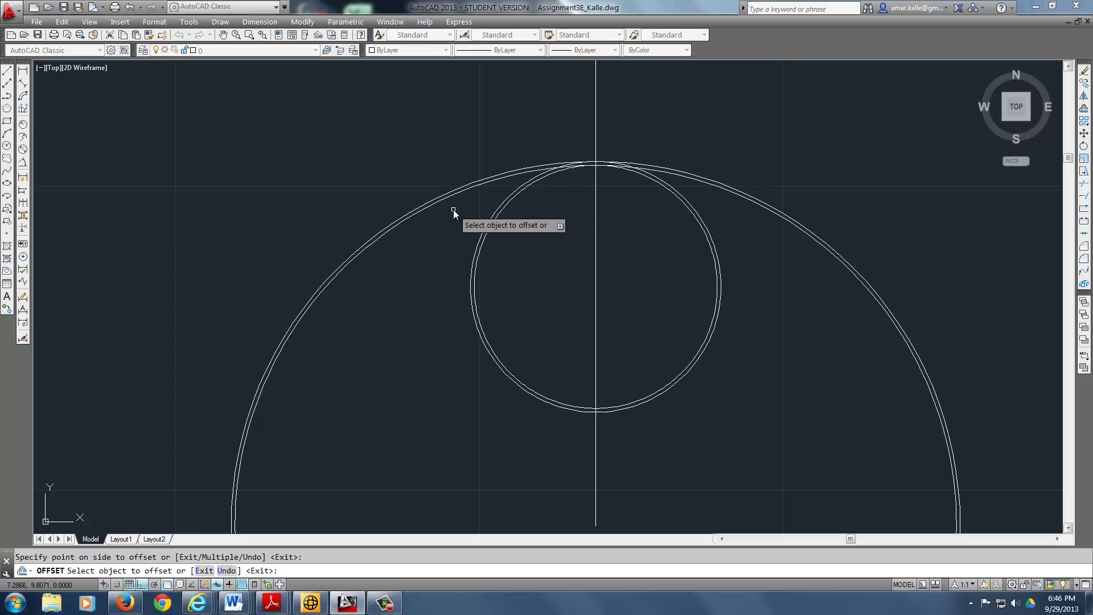
scroll(586, 162, up, 4)
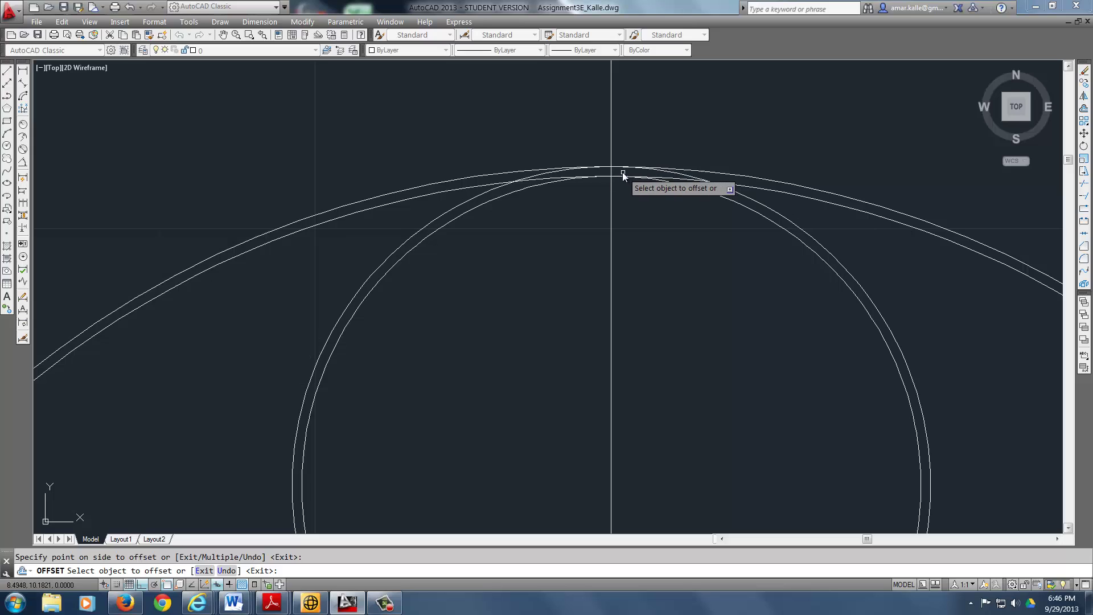
scroll(615, 174, down, 2)
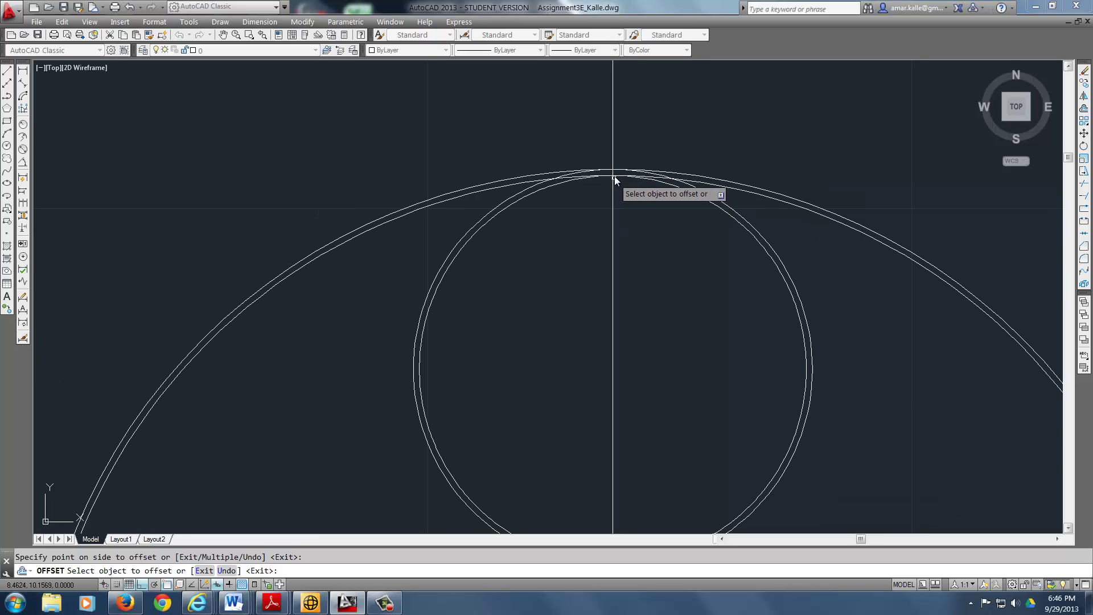
scroll(614, 175, up, 4)
scroll(563, 206, down, 3)
key(Escape)
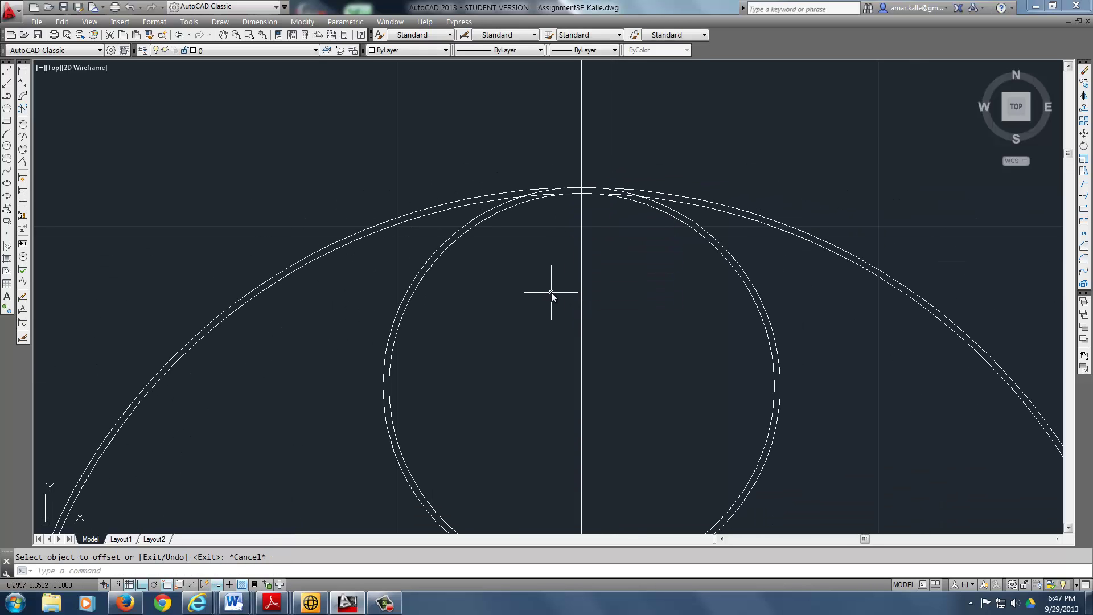
scroll(513, 262, down, 3)
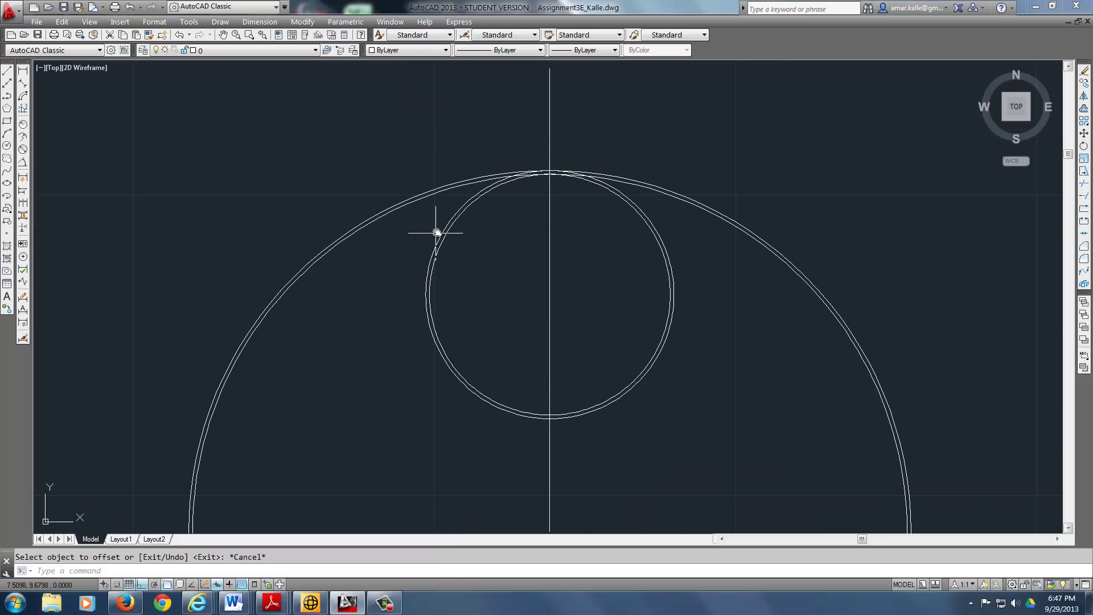
Assign the inner large circle and the outer small circle to the hIDDEN layer
click(435, 190)
click(443, 227)
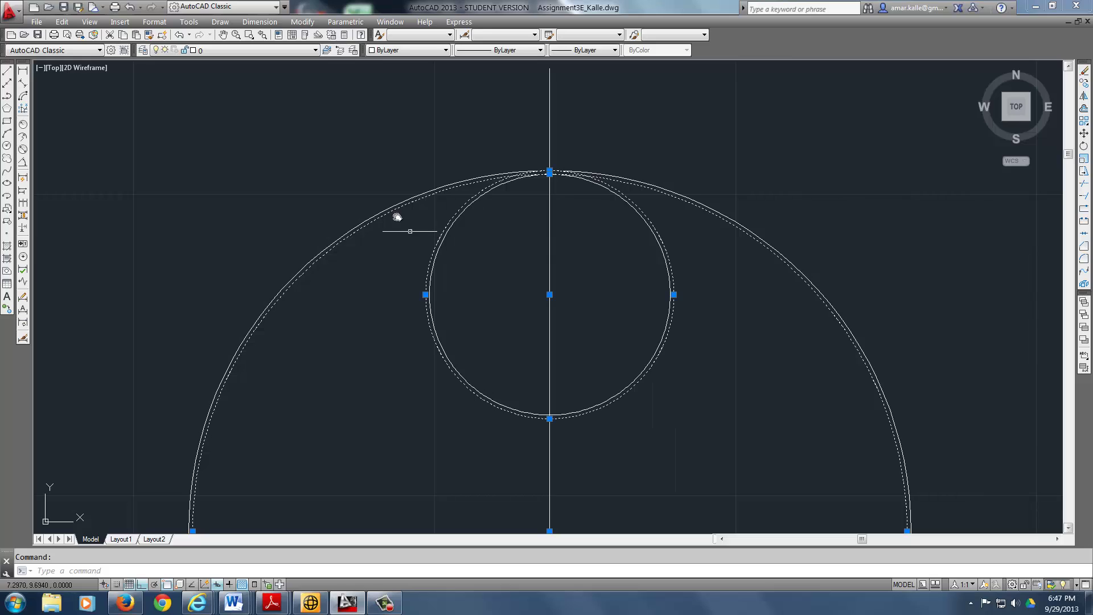
click(266, 55)
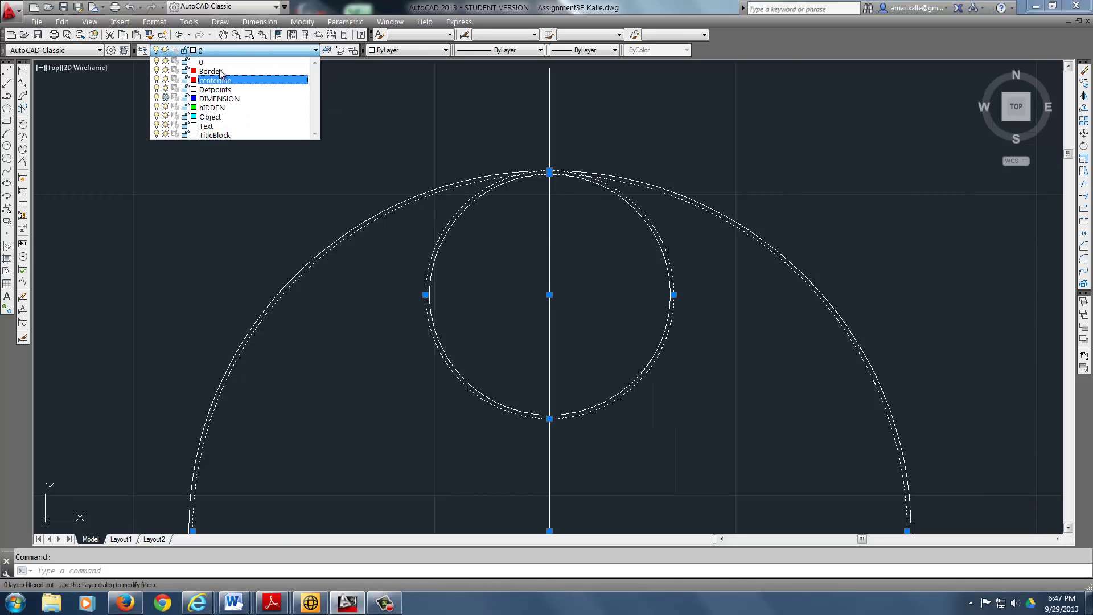
click(212, 108)
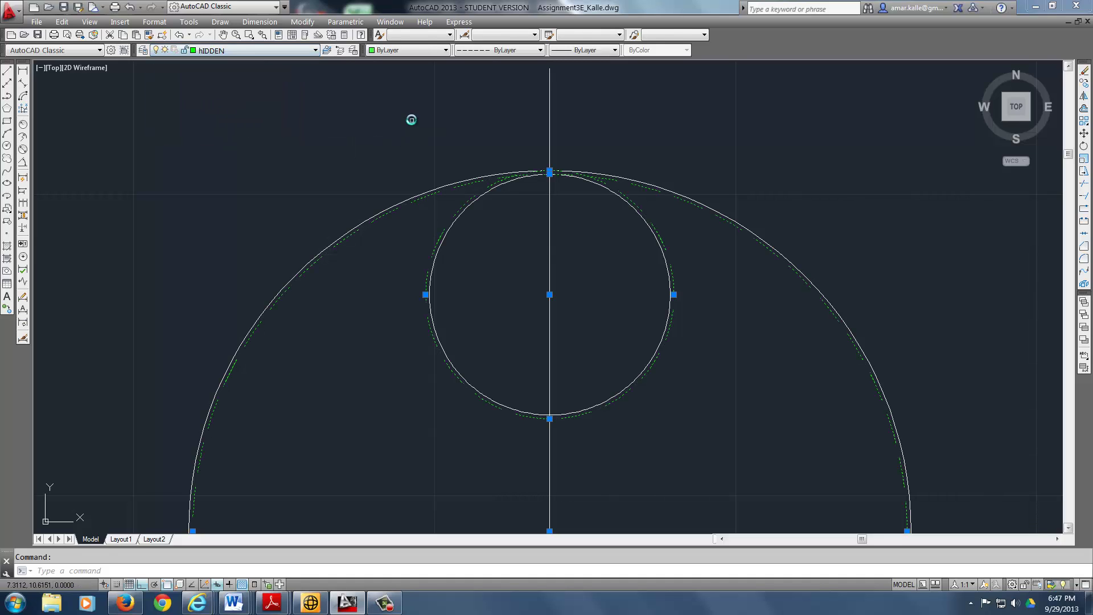
key(Escape)
scroll(414, 117, down, 2)
scroll(421, 114, up, 3)
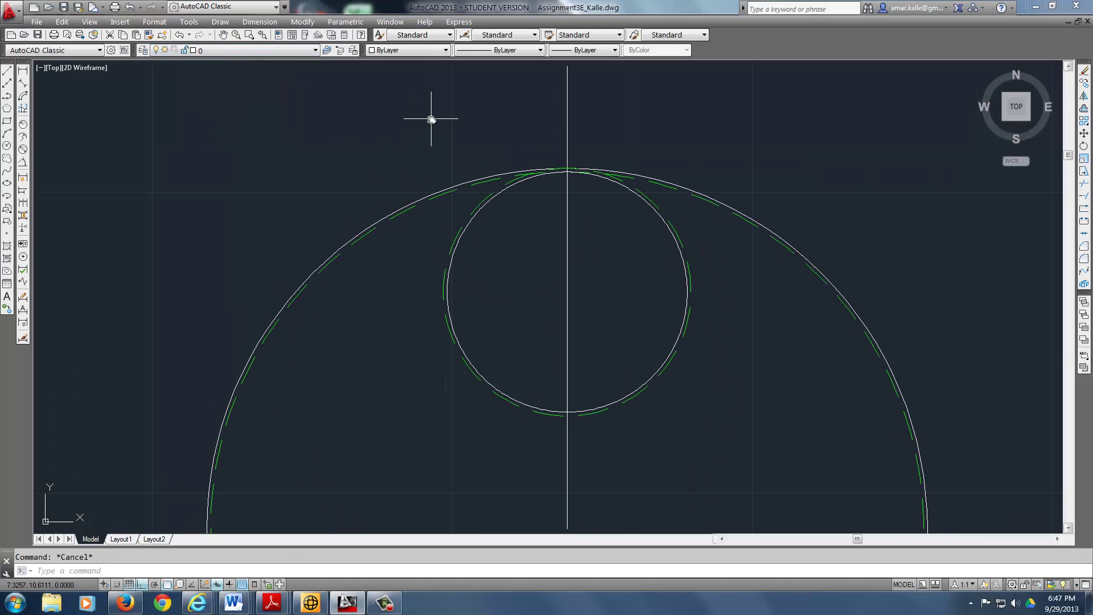
Create a new layer named Phantom
click(297, 52)
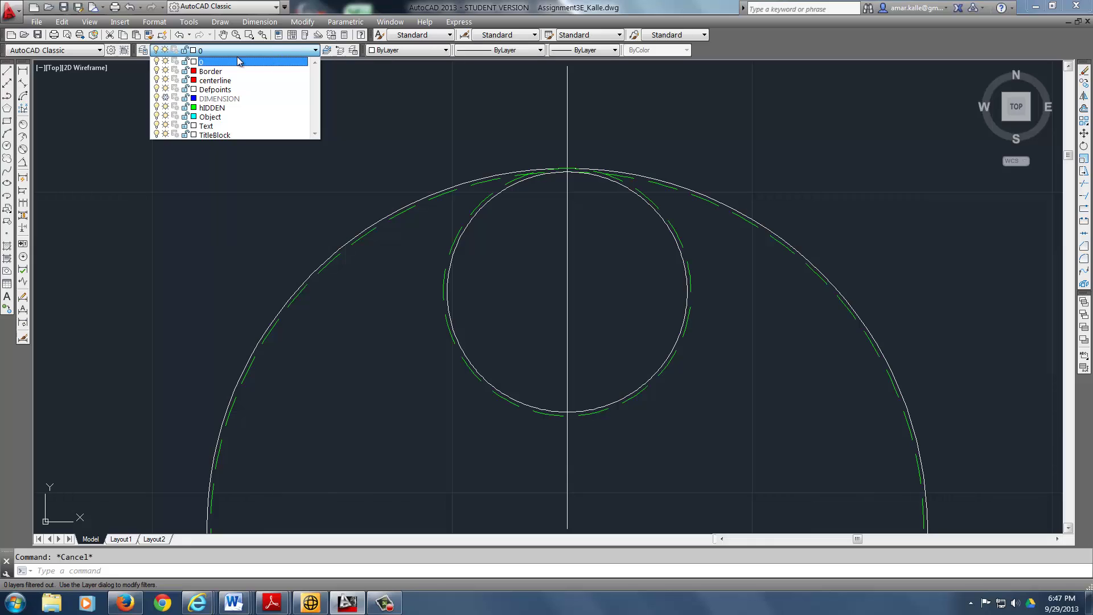
click(348, 82)
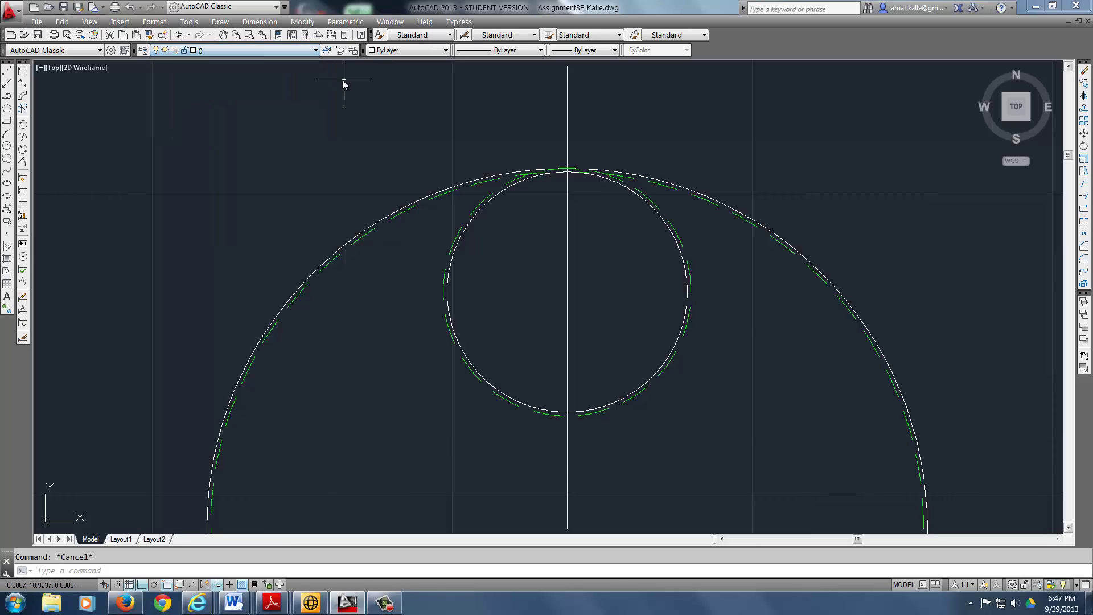
click(155, 26)
click(165, 35)
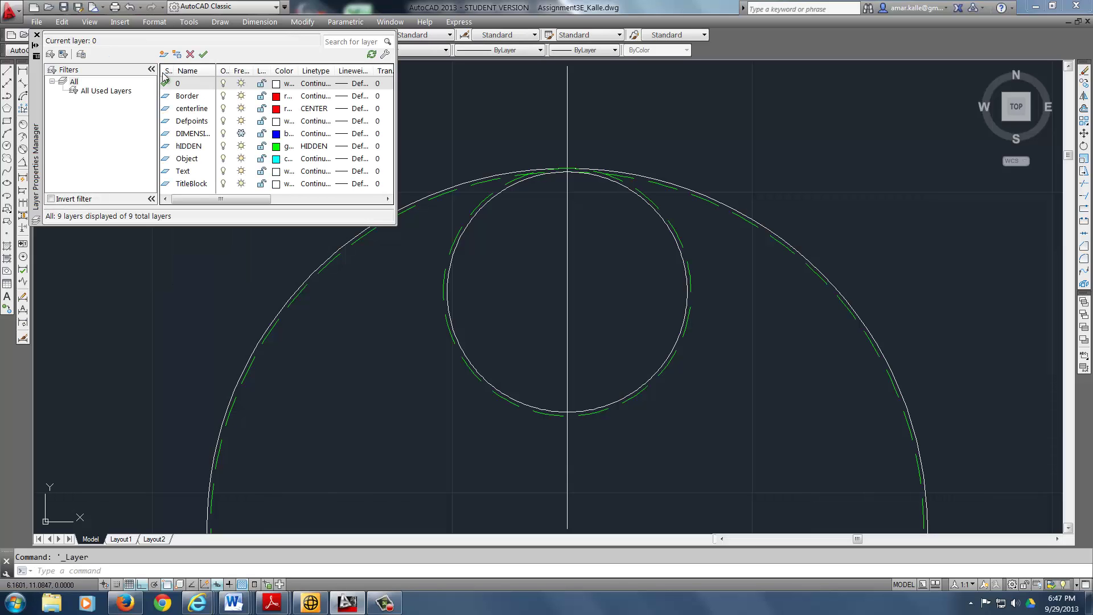
click(164, 55)
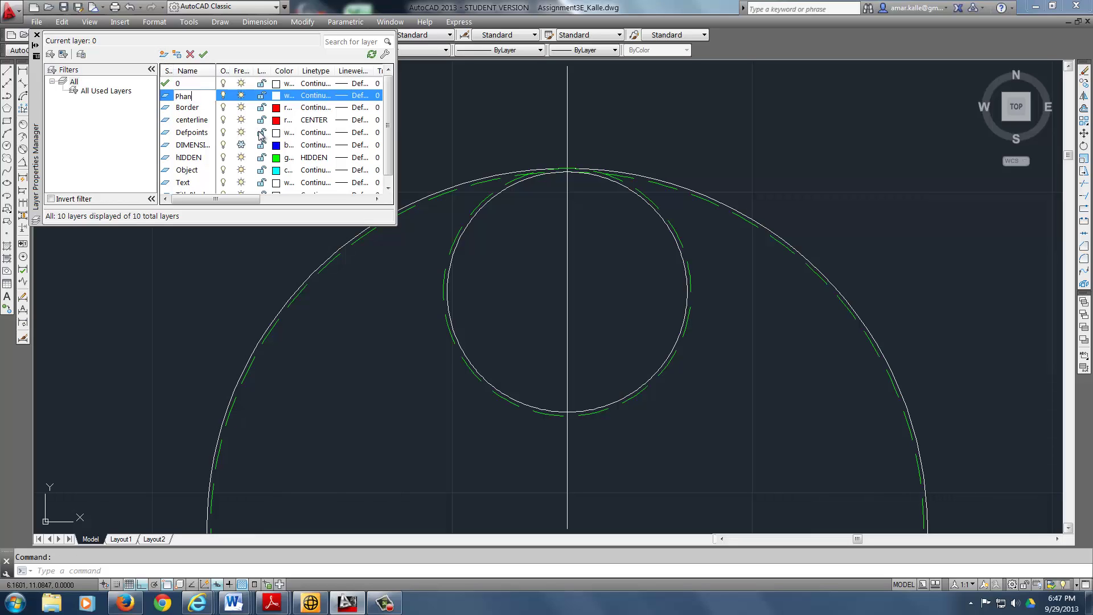
text(Phantom)
key(Return)
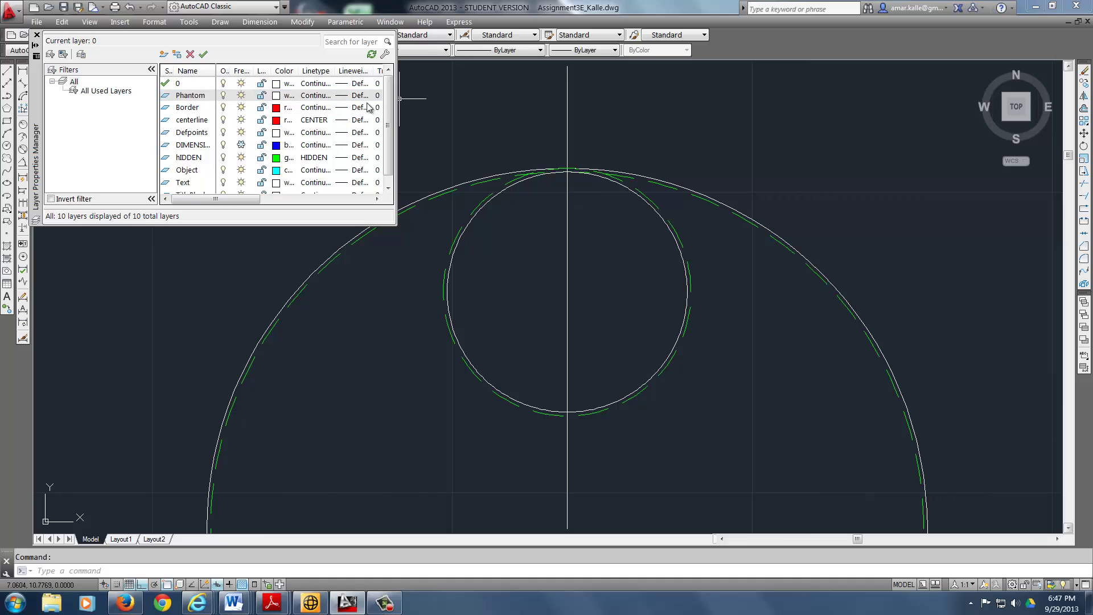
Assign the PHANTOM linetype to the Phantom layer
drag(216, 199, 269, 199)
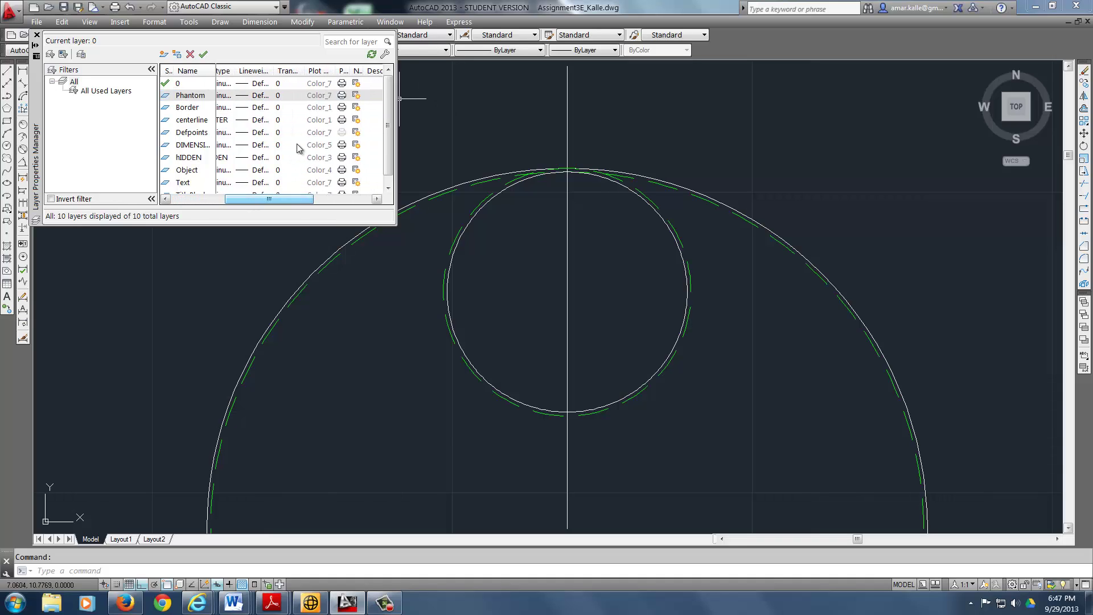
click(226, 97)
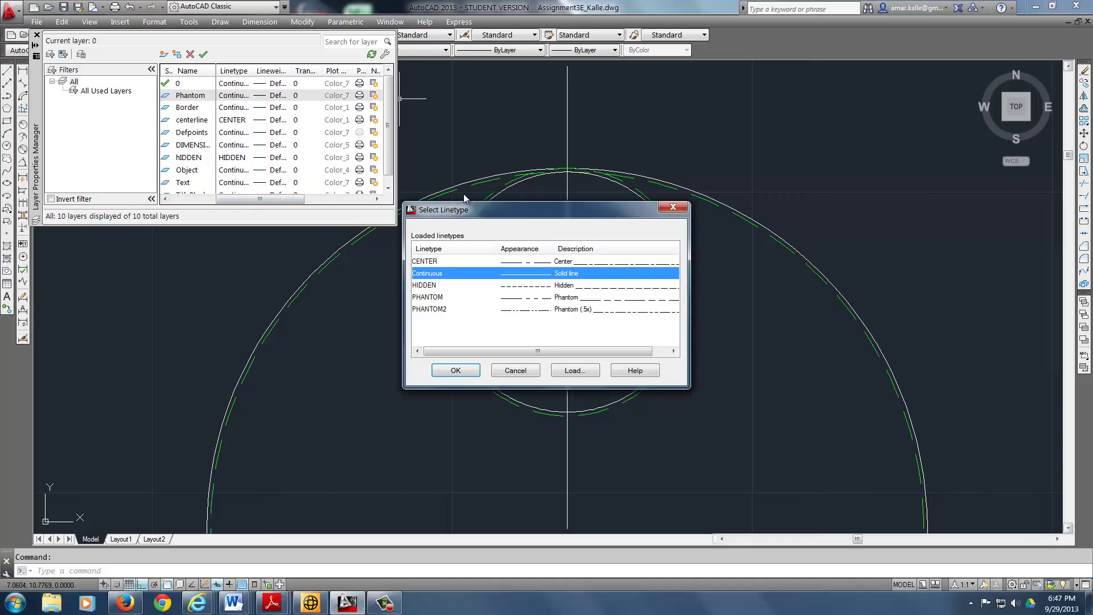
click(427, 296)
click(456, 370)
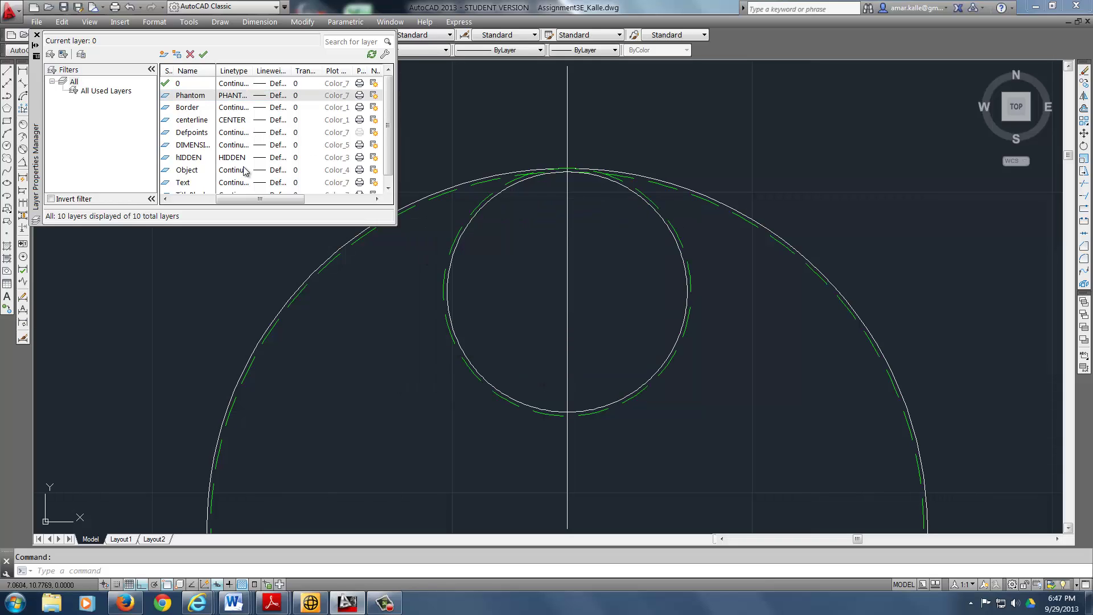
Set the Phantom layer's color to cyan and close the layer manager
drag(250, 199, 206, 198)
click(278, 97)
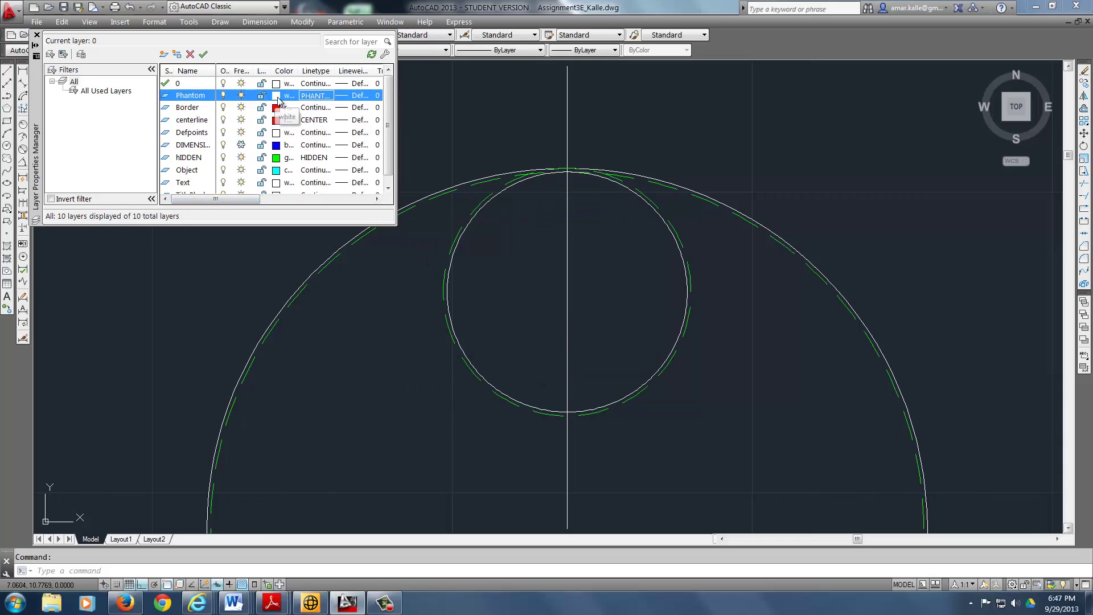
click(277, 98)
click(478, 325)
click(530, 404)
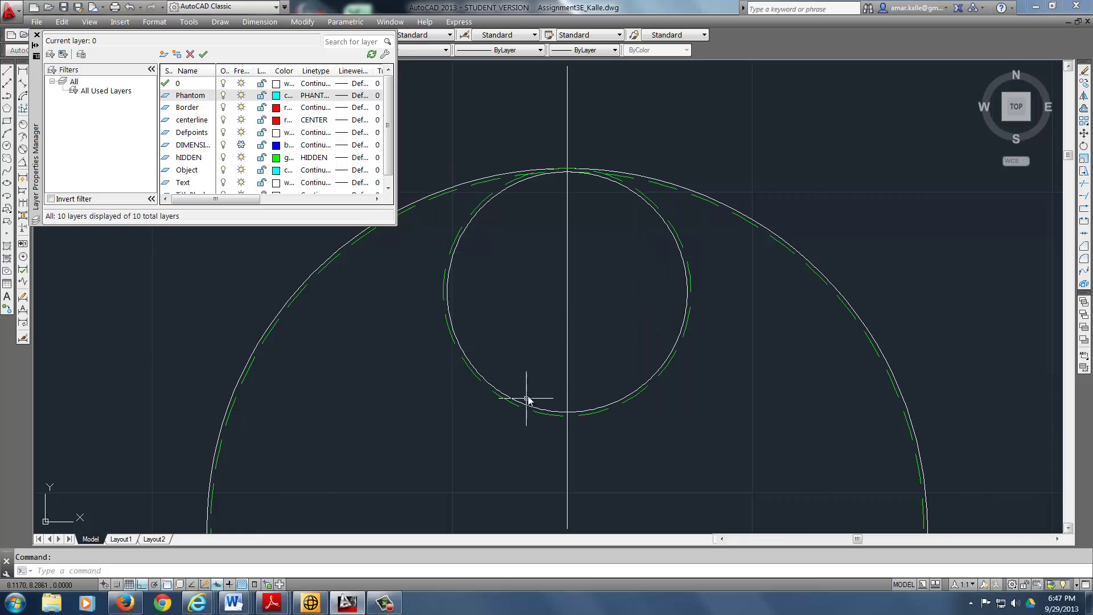
click(37, 34)
Put the inner large circle and the outer small circle on the Phantom layer
click(403, 214)
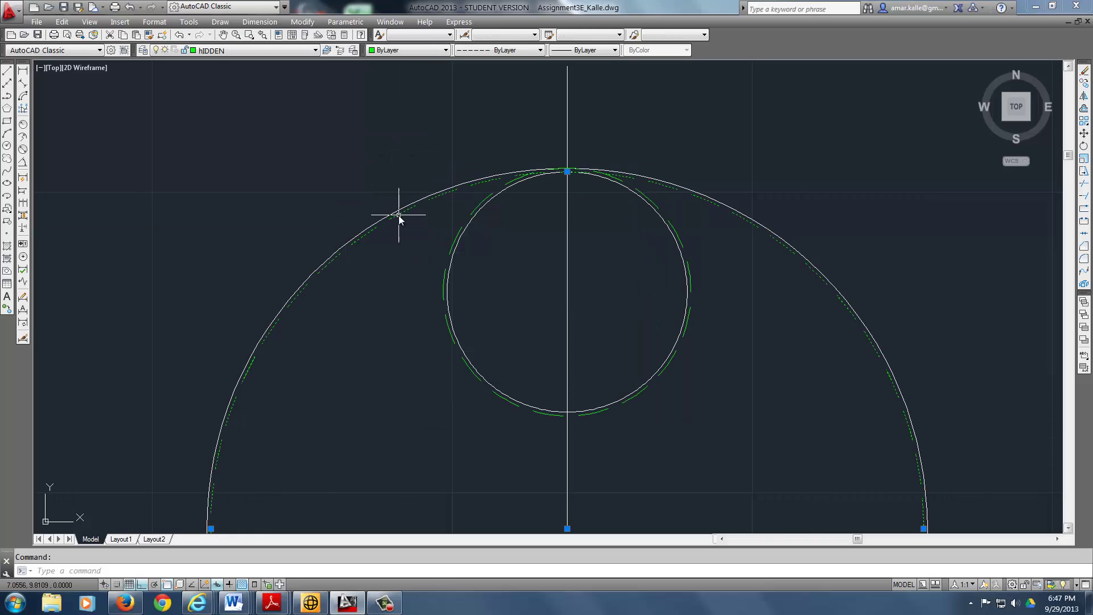
click(455, 237)
click(260, 50)
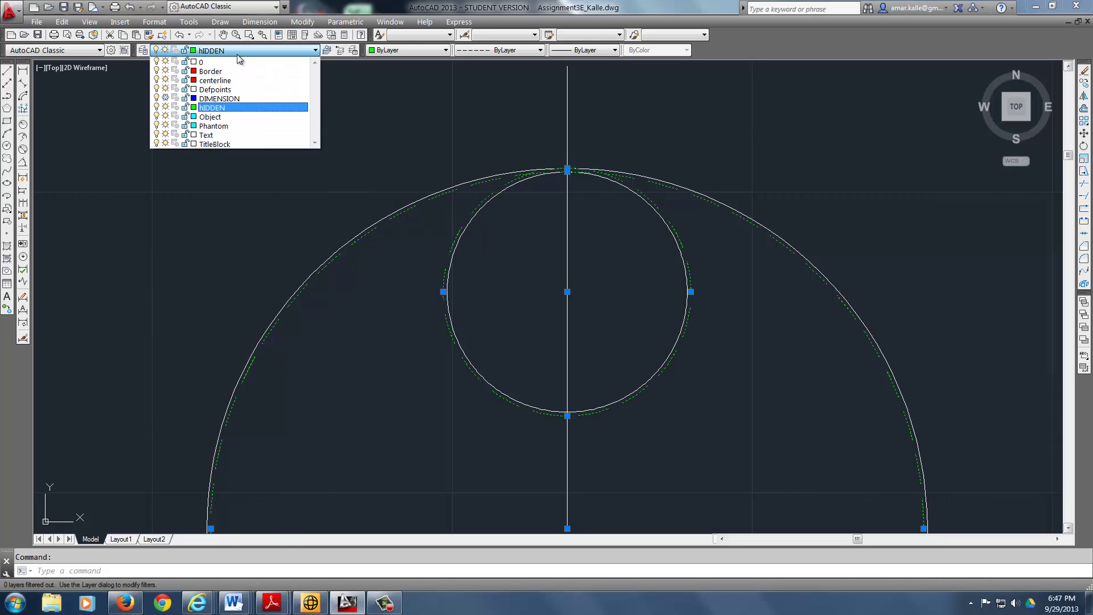
click(239, 124)
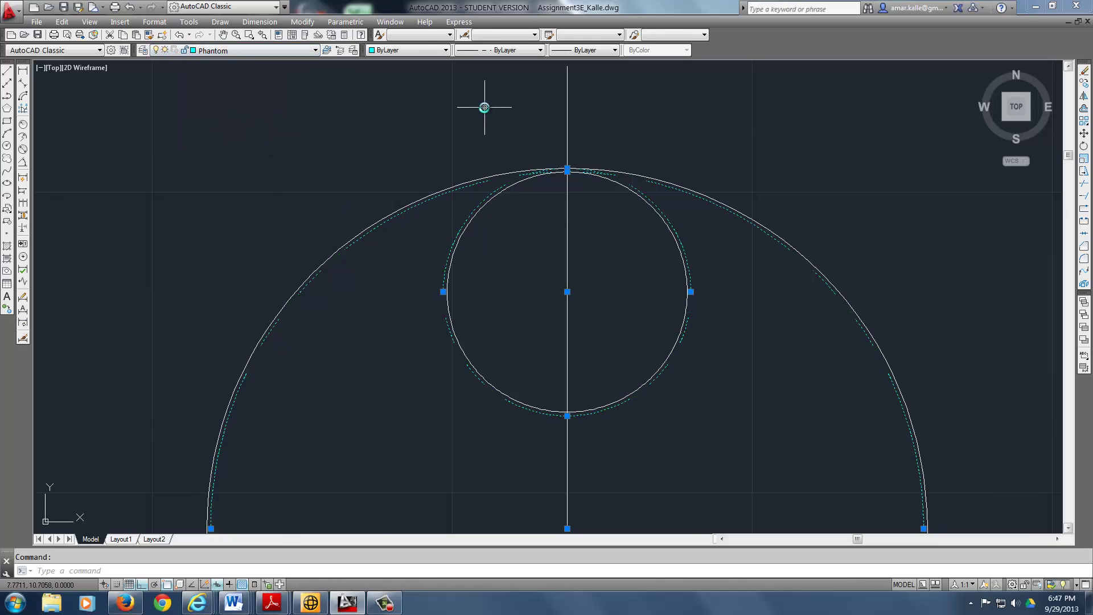
key(Escape)
scroll(483, 108, down, 2)
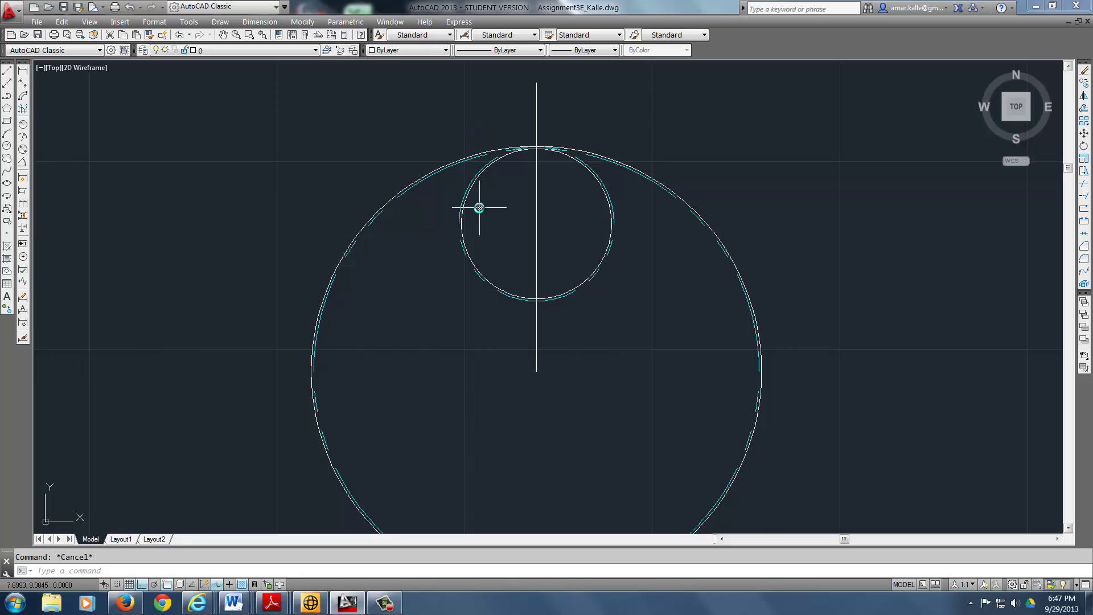
scroll(488, 192, up, 2)
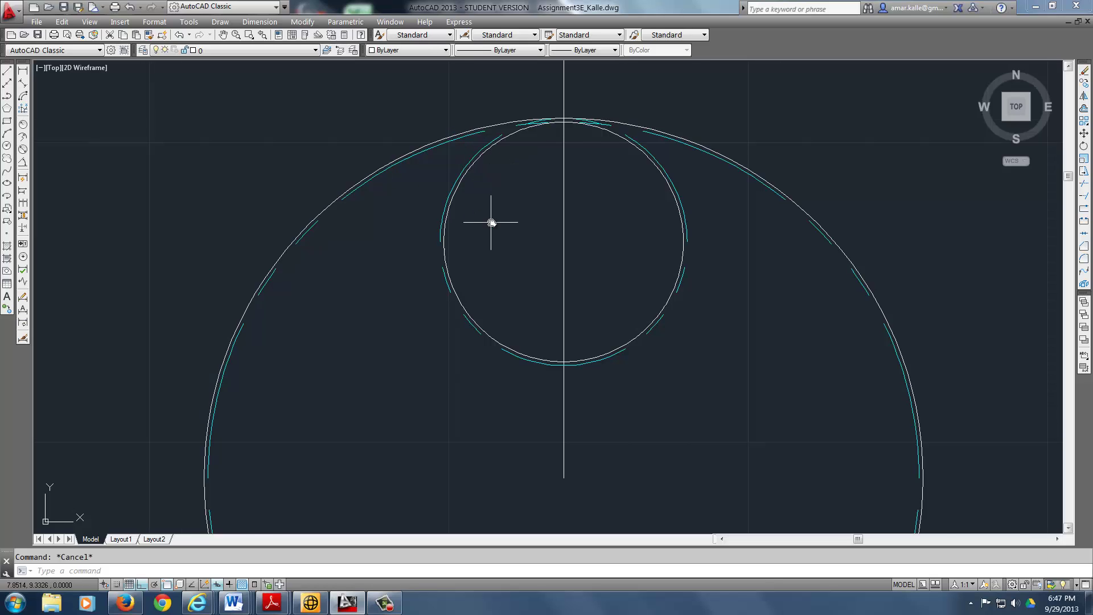
scroll(561, 228, down, 4)
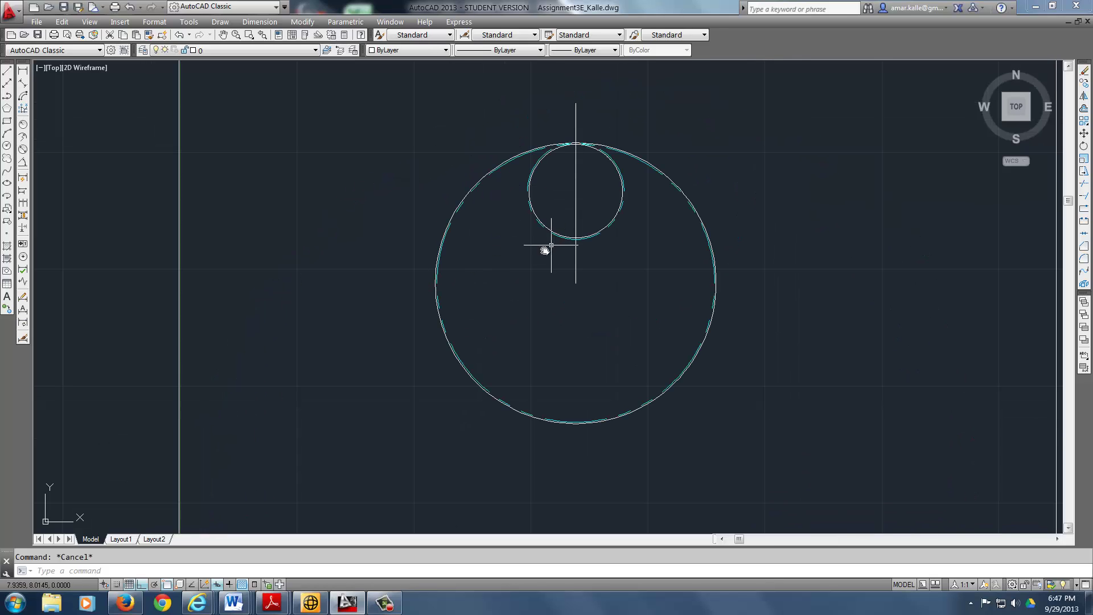
scroll(531, 278, up, 2)
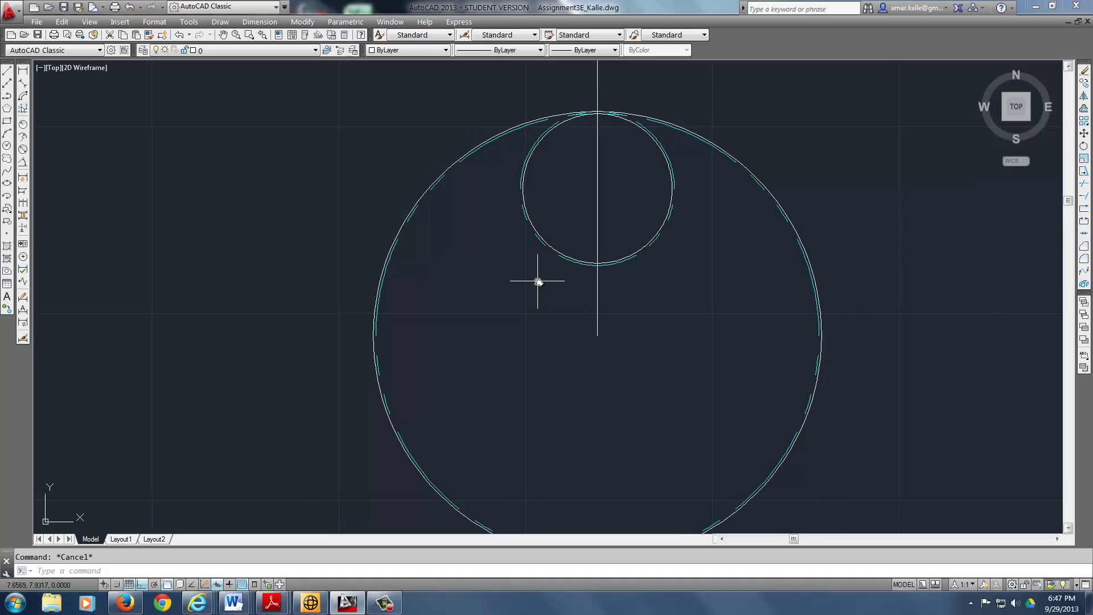
Draw a radius 1.5 circle tangent to the phantom small circle's lower left and the phantom large circle's left side, using Tan Tan Radius
text(c)
key(Return)
text(t)
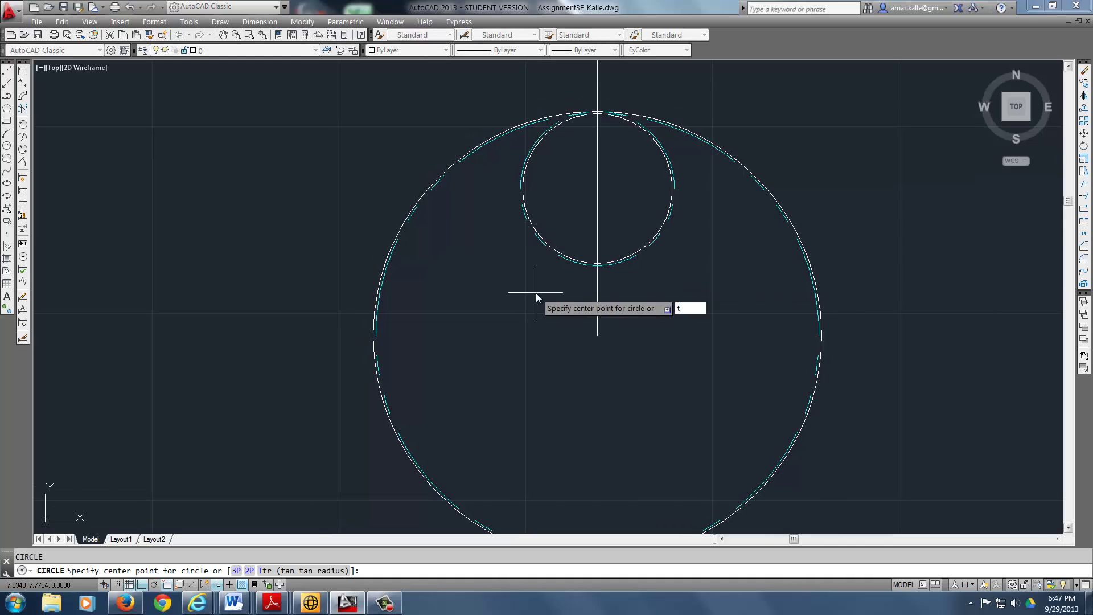
text(tr)
key(Return)
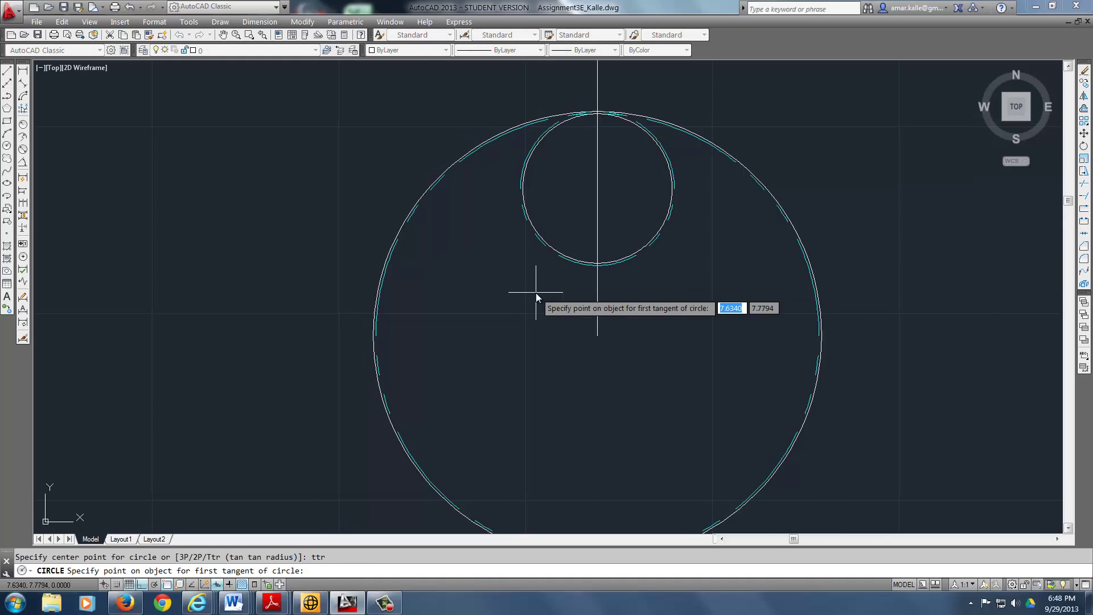
scroll(526, 258, up, 2)
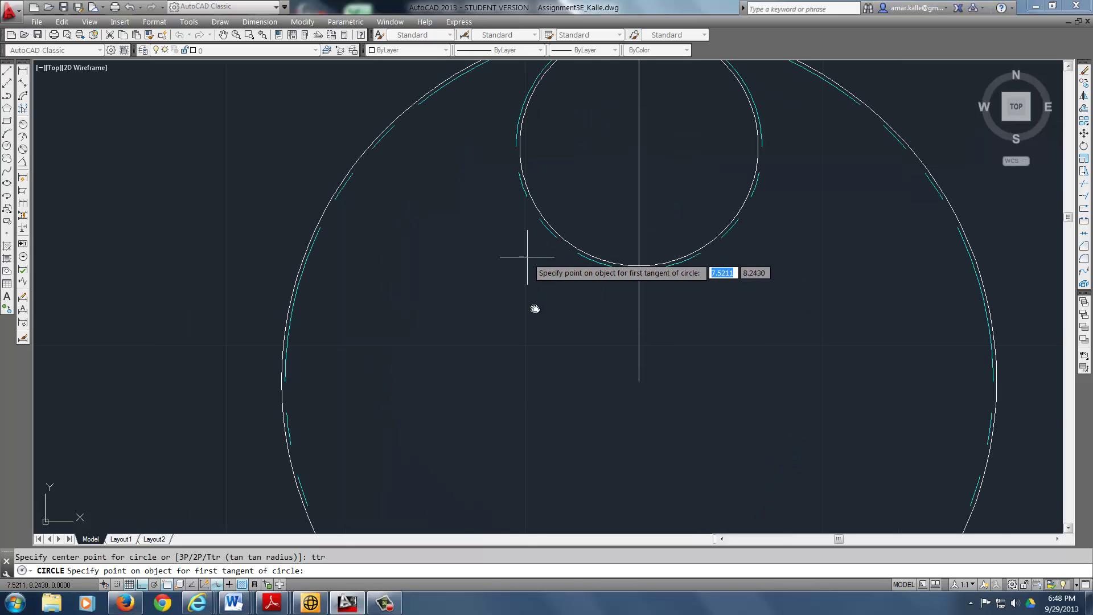
scroll(524, 252, up, 2)
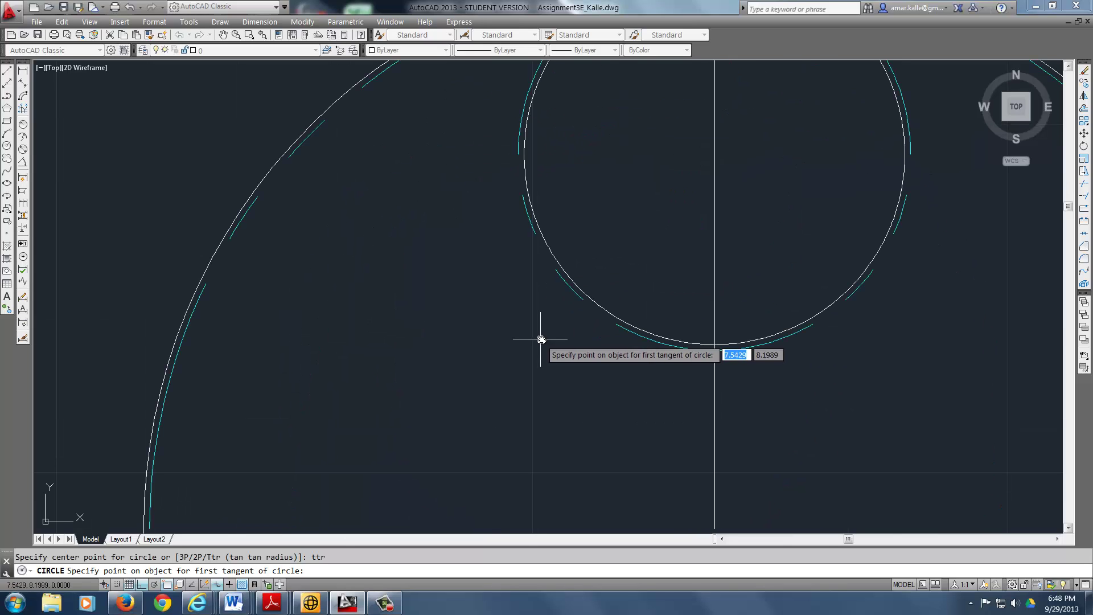
click(561, 283)
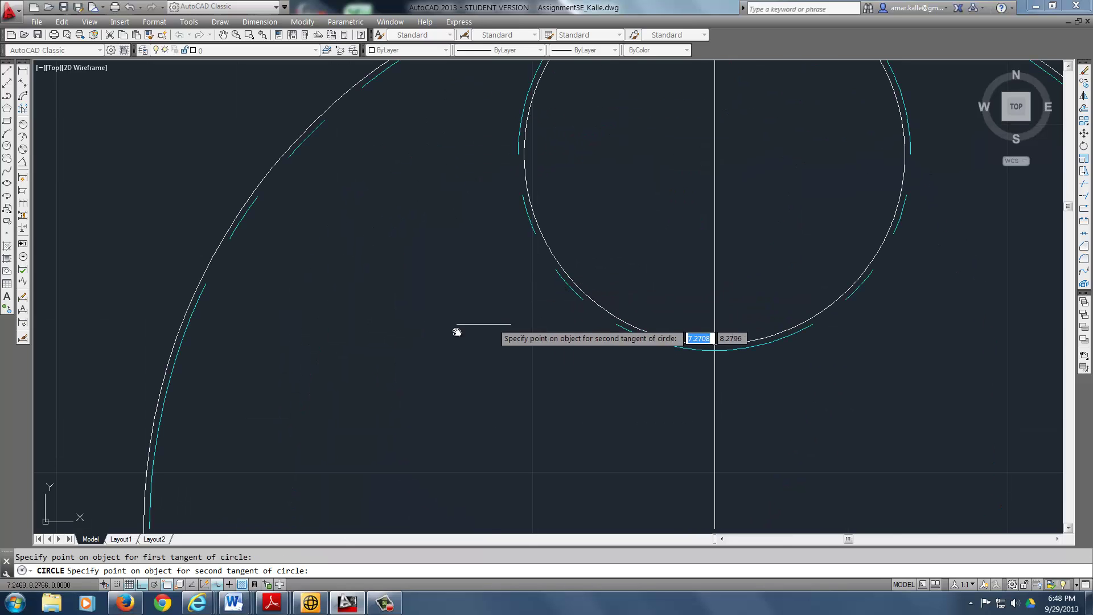
click(192, 319)
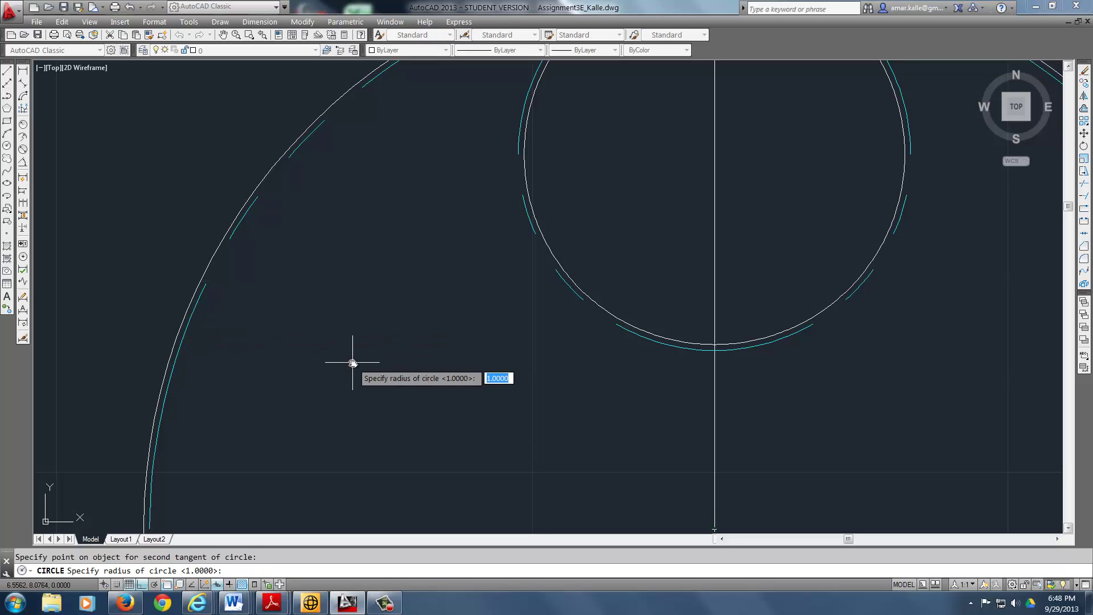
text(1.5)
key(Return)
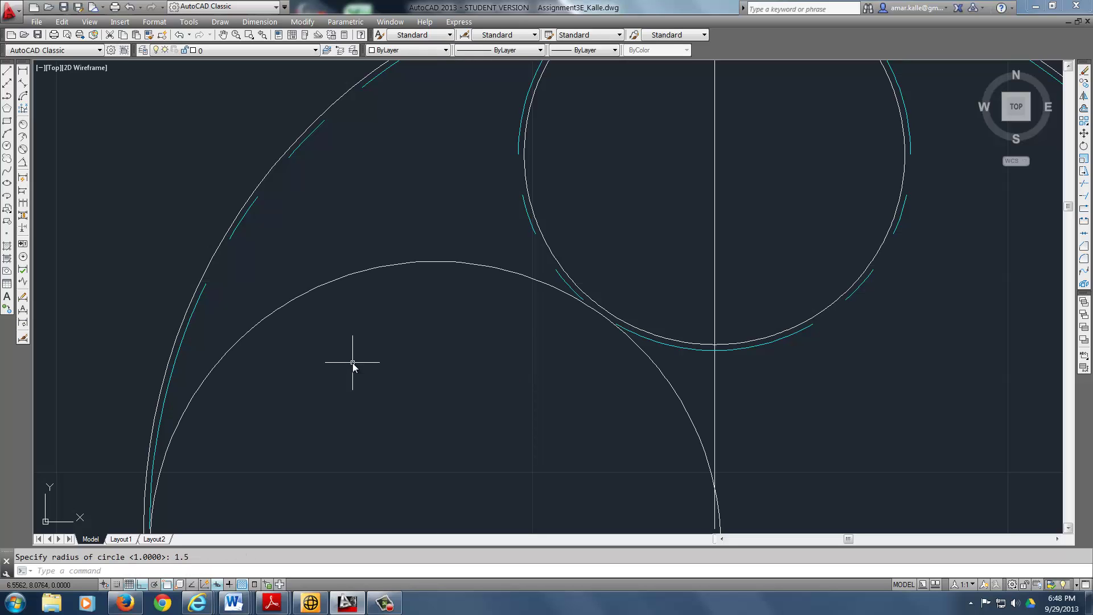
Offset the radius 1.5 circle outward by the current 0.0312 distance
scroll(353, 362, down, 2)
middle_drag(353, 362, 357, 287)
scroll(505, 279, up, 2)
middle_drag(504, 279, 622, 107)
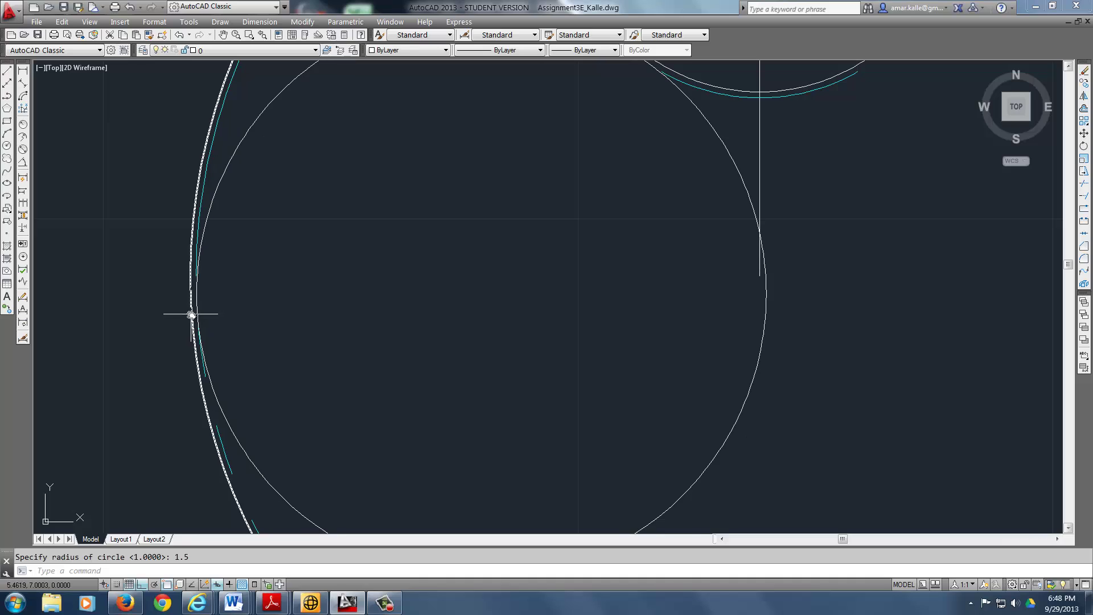
scroll(329, 273, down, 3)
scroll(509, 149, up, 4)
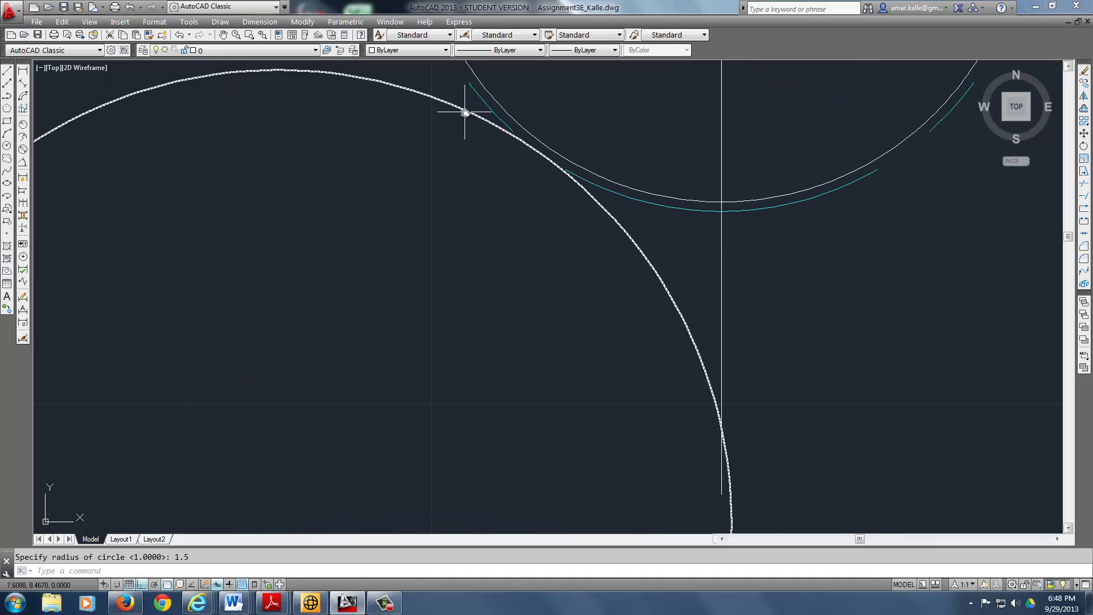
scroll(464, 115, down, 2)
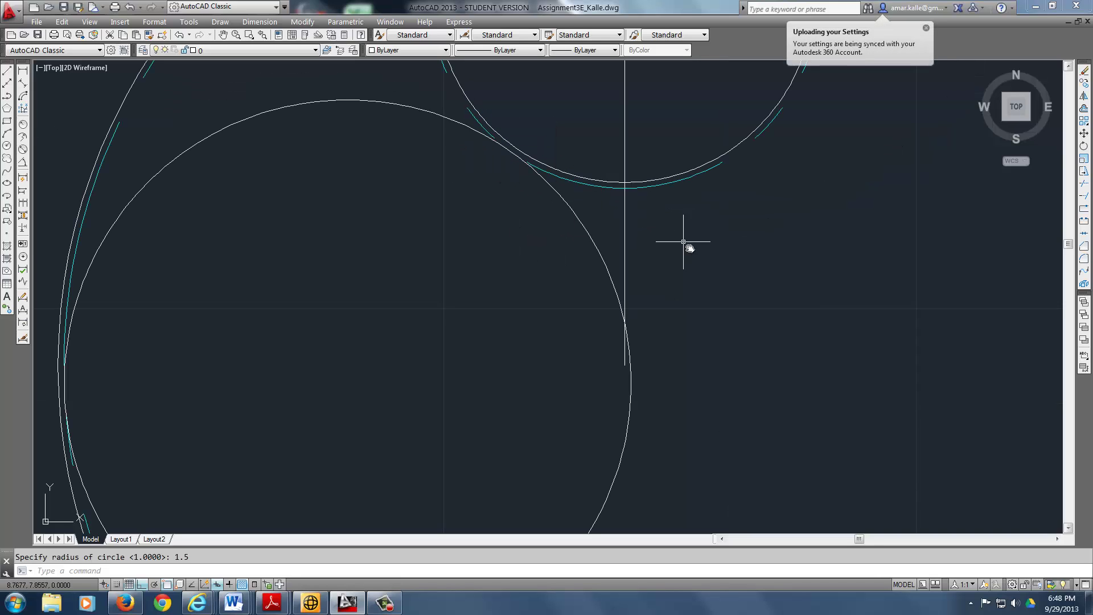
text(o)
key(Return)
key(Return)
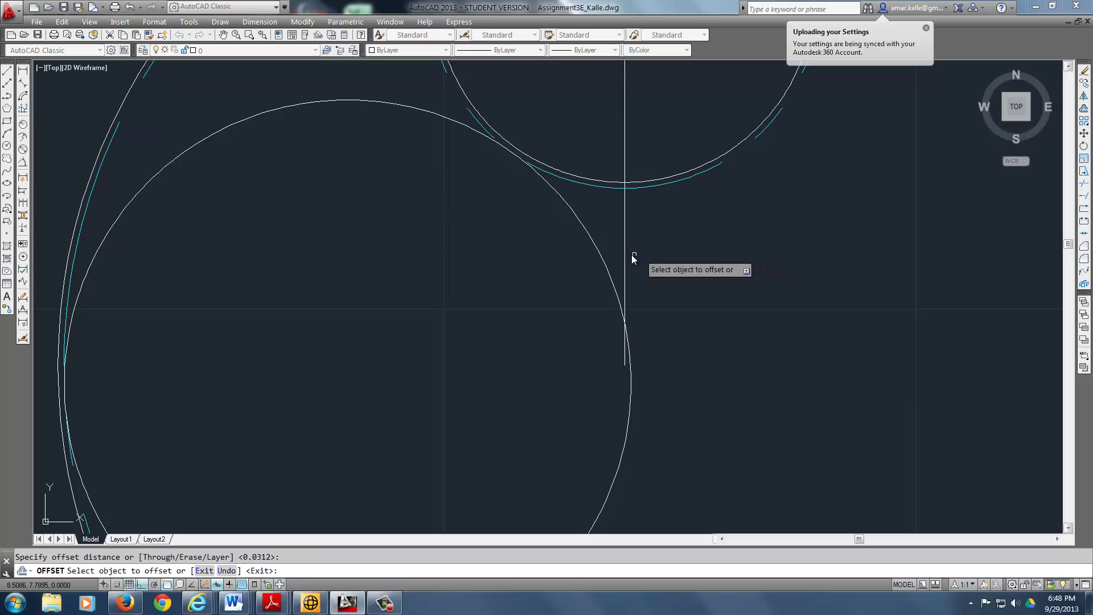
click(604, 256)
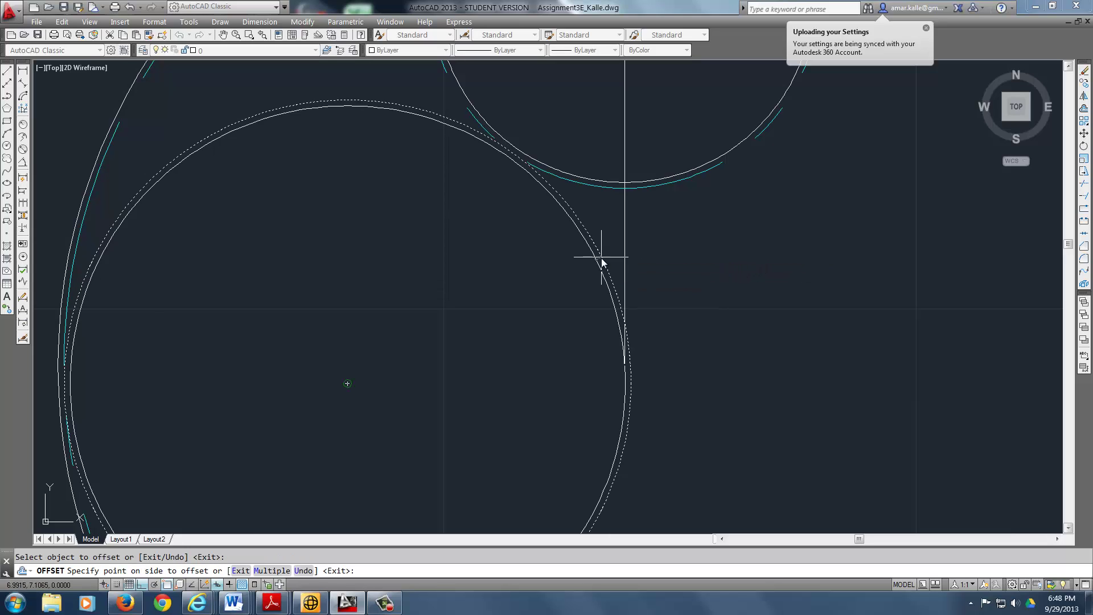
click(711, 245)
Examine where the offset radius 1.5 circle meets the solid small circle and the outer large circle
scroll(712, 246, down, 3)
scroll(626, 199, up, 5)
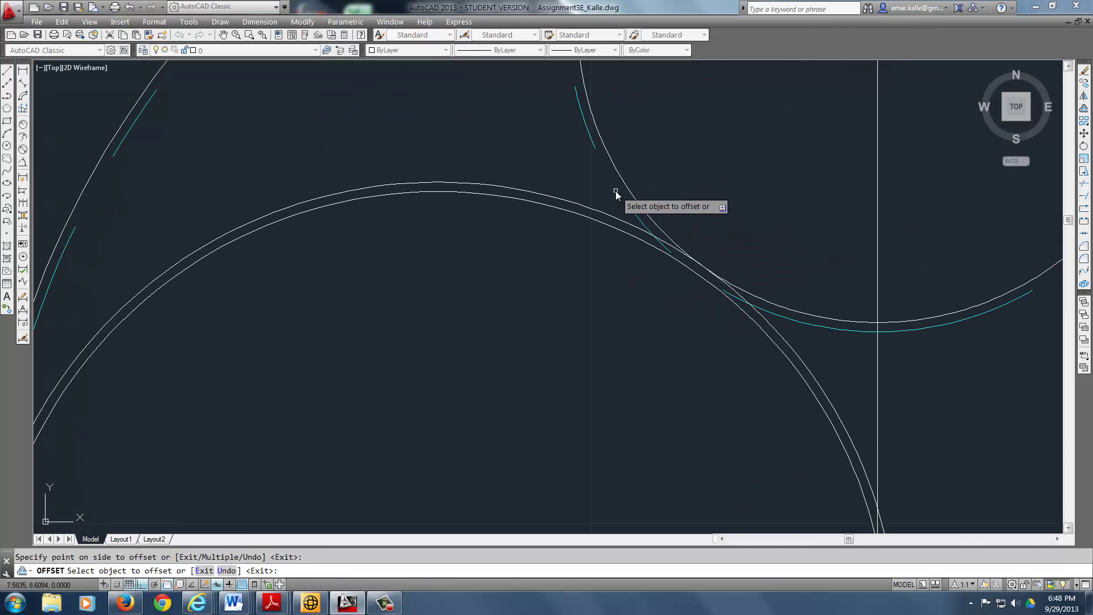
scroll(620, 196, up, 4)
scroll(851, 350, down, 2)
scroll(828, 376, down, 6)
middle_drag(782, 436, 829, 306)
scroll(579, 404, up, 2)
scroll(613, 405, up, 4)
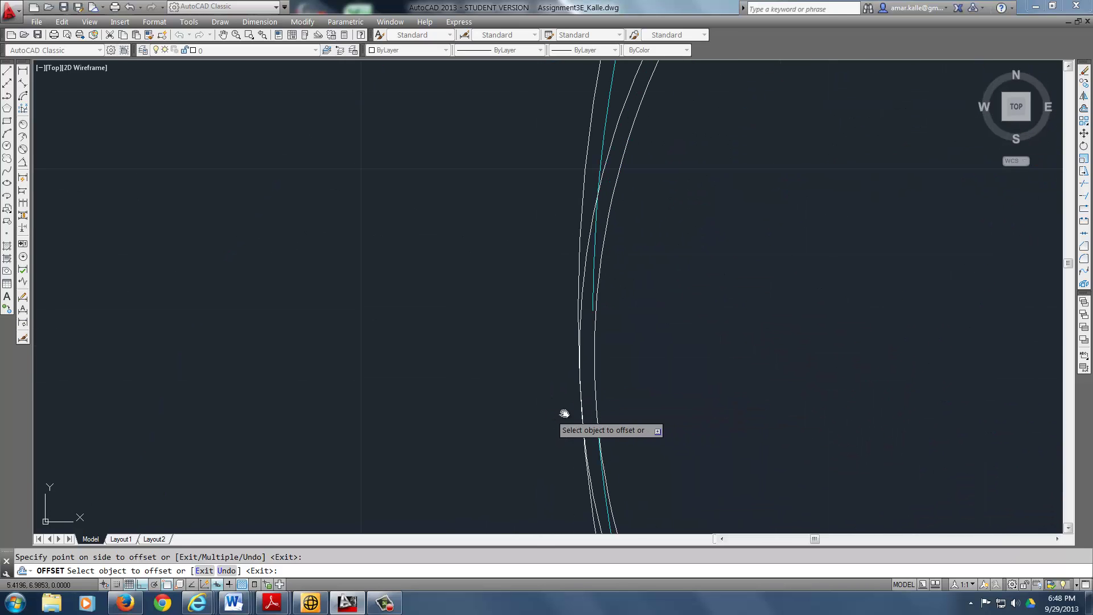
Put the outer offset circle of the left radius 1.5 pair on the Phantom layer
middle_drag(564, 413, 640, 389)
scroll(632, 392, down, 5)
middle_drag(915, 310, 851, 186)
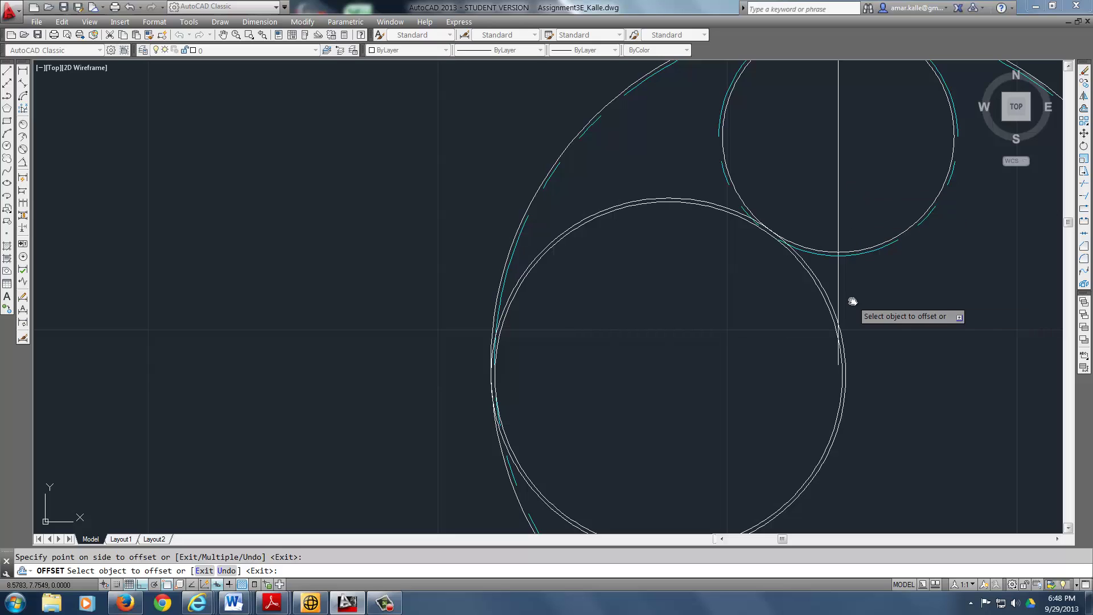
key(Escape)
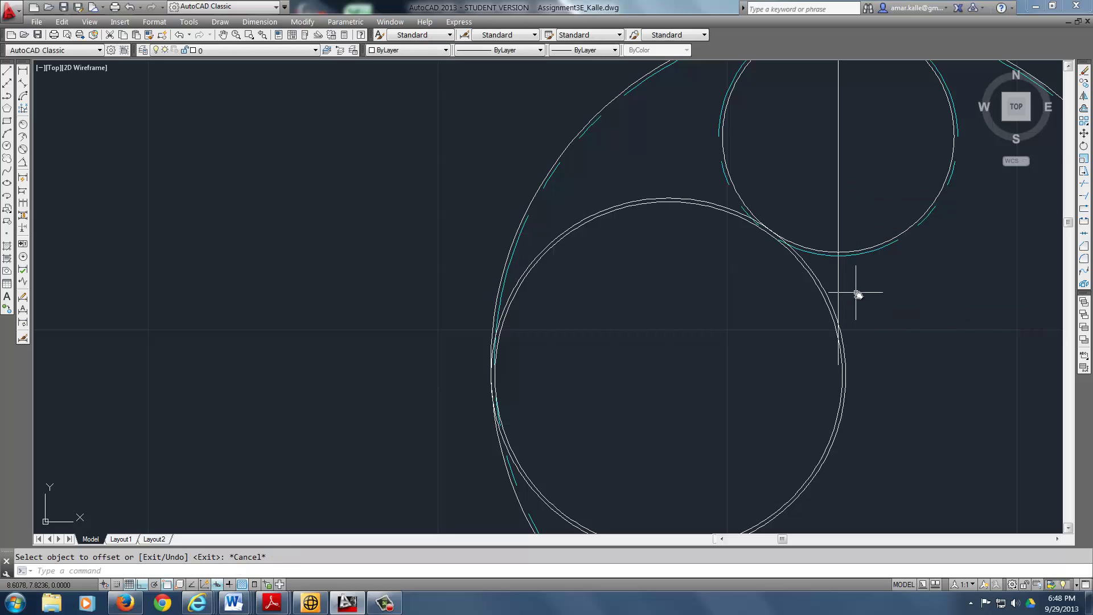
click(683, 200)
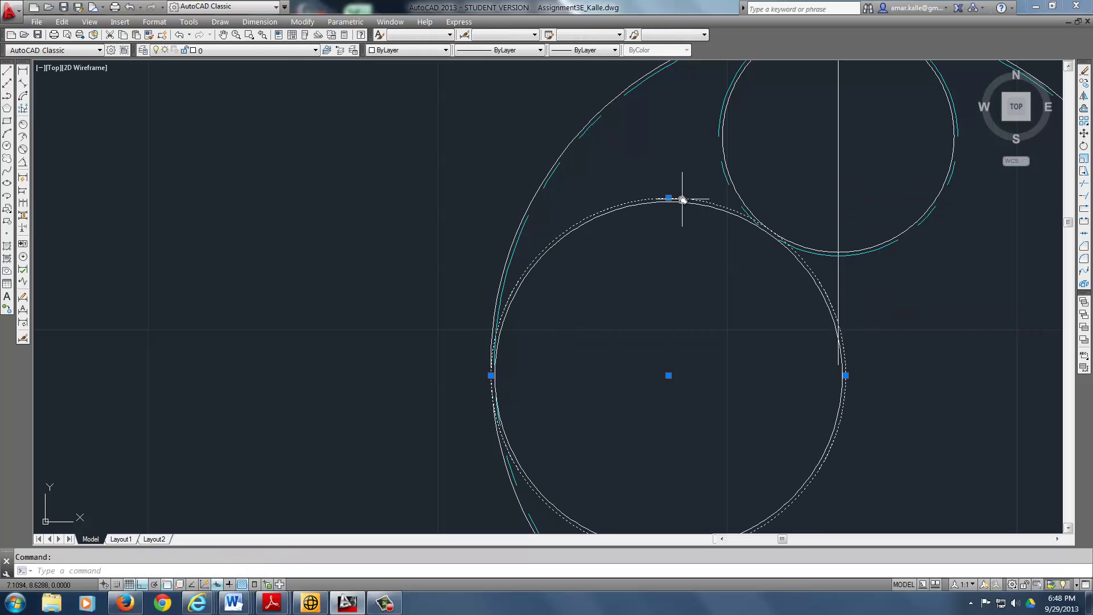
click(285, 53)
click(245, 124)
key(Escape)
scroll(739, 340, down, 3)
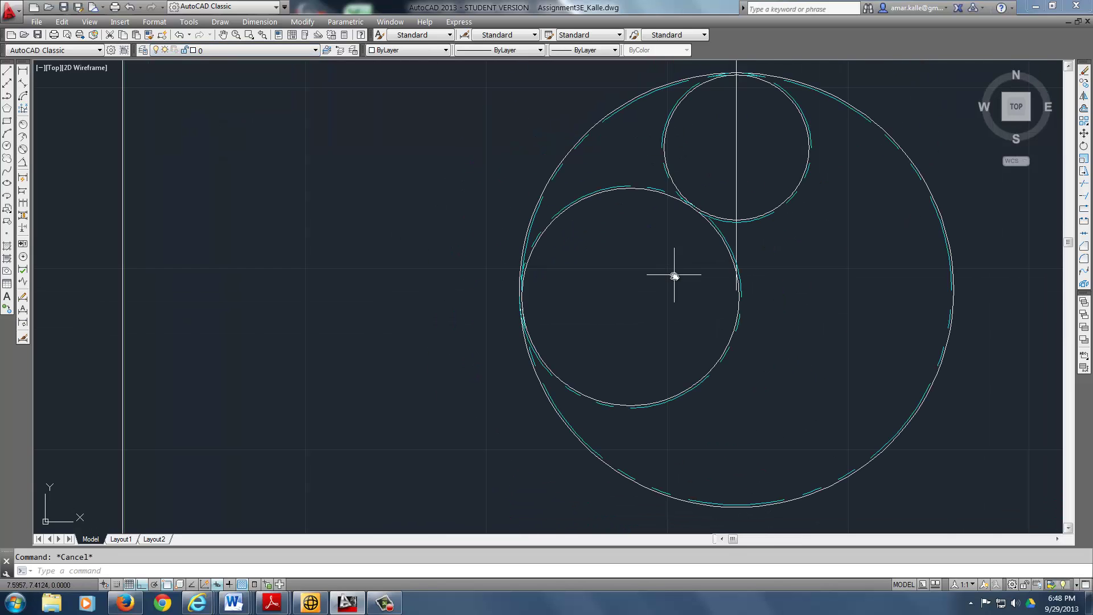
Erase the vertical construction line running through the small circle to the large circle's centre
middle_drag(721, 270, 653, 271)
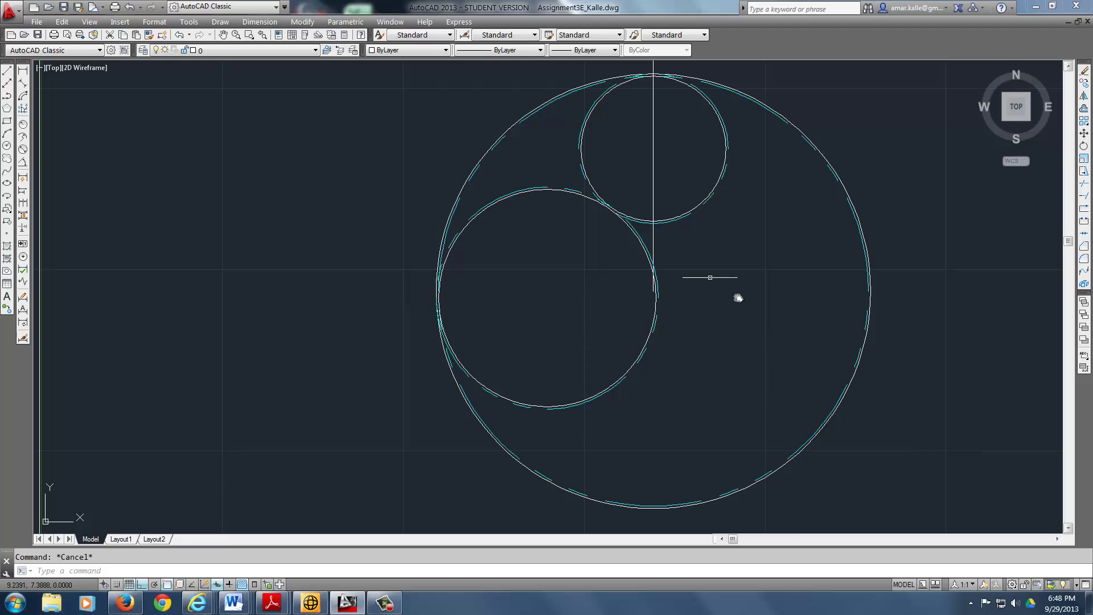
text(e)
key(Return)
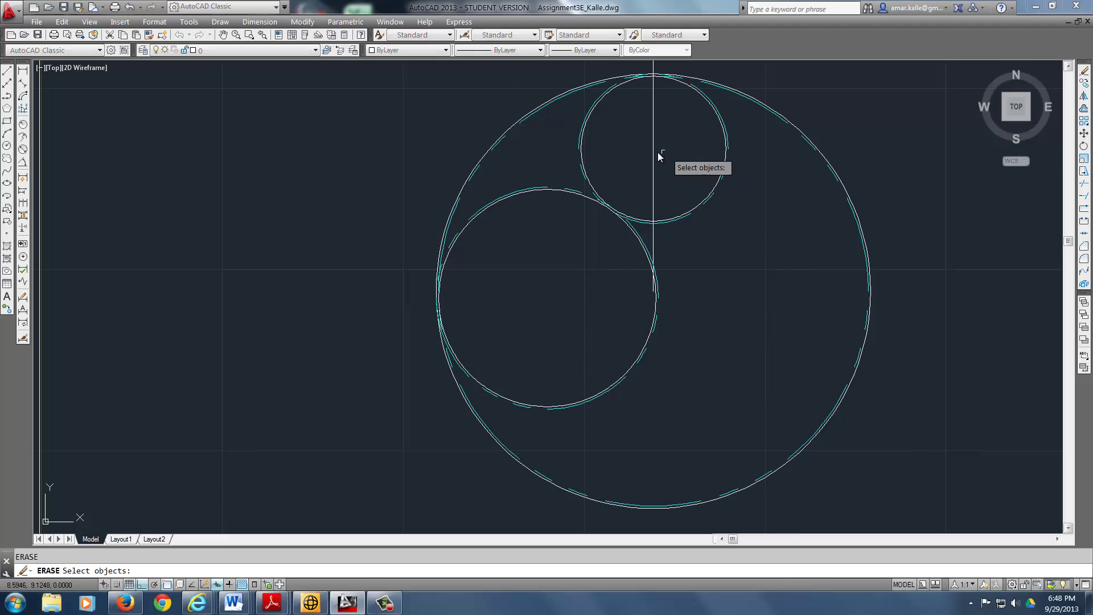
click(652, 152)
key(Return)
Draw a three-point circle tangent to the phantom small circle's lower right, the phantom left circle's right side and the phantom large circle's right side
middle_drag(690, 151, 690, 163)
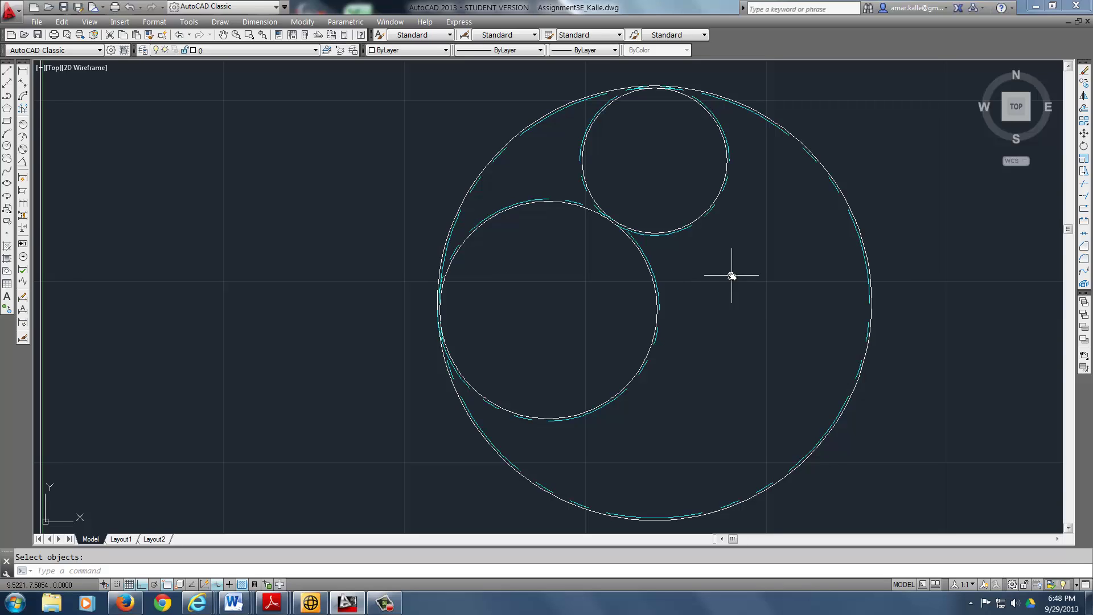
text(c)
key(Return)
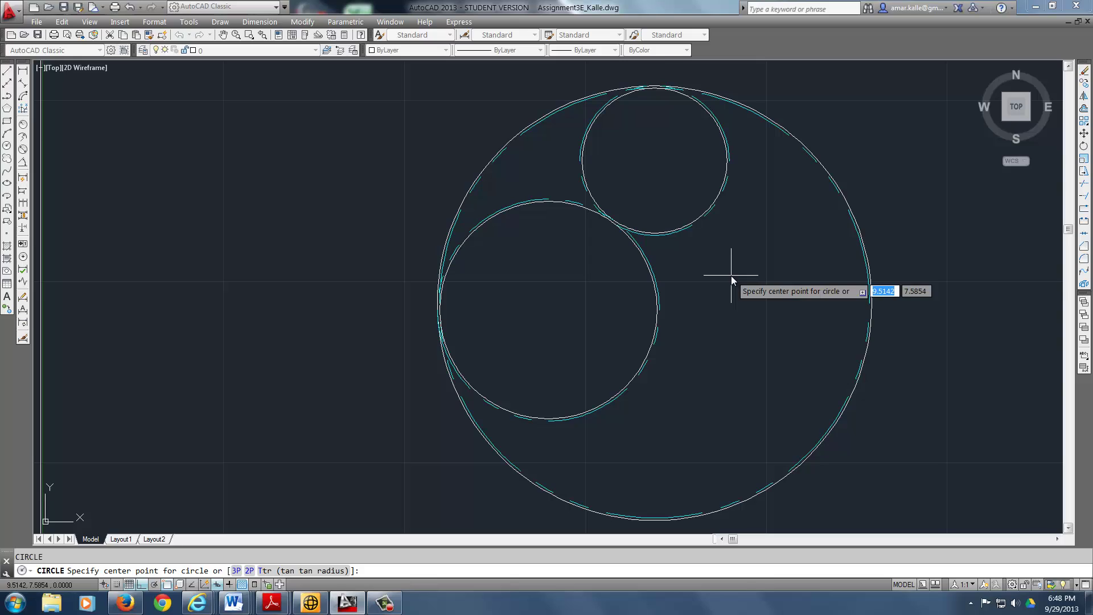
text(3p)
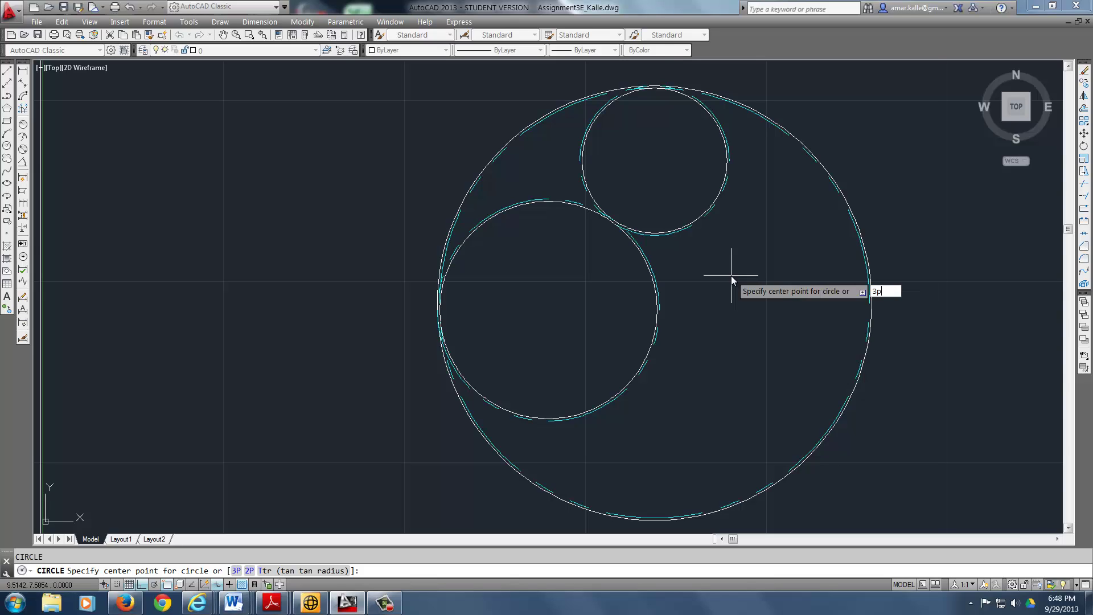
key(Return)
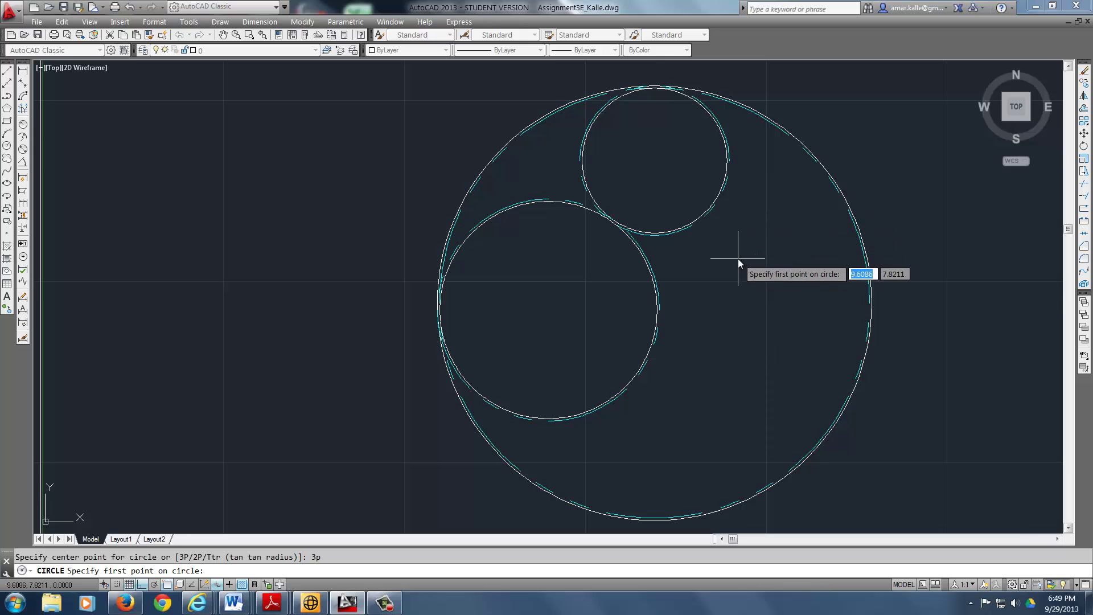
text(tan)
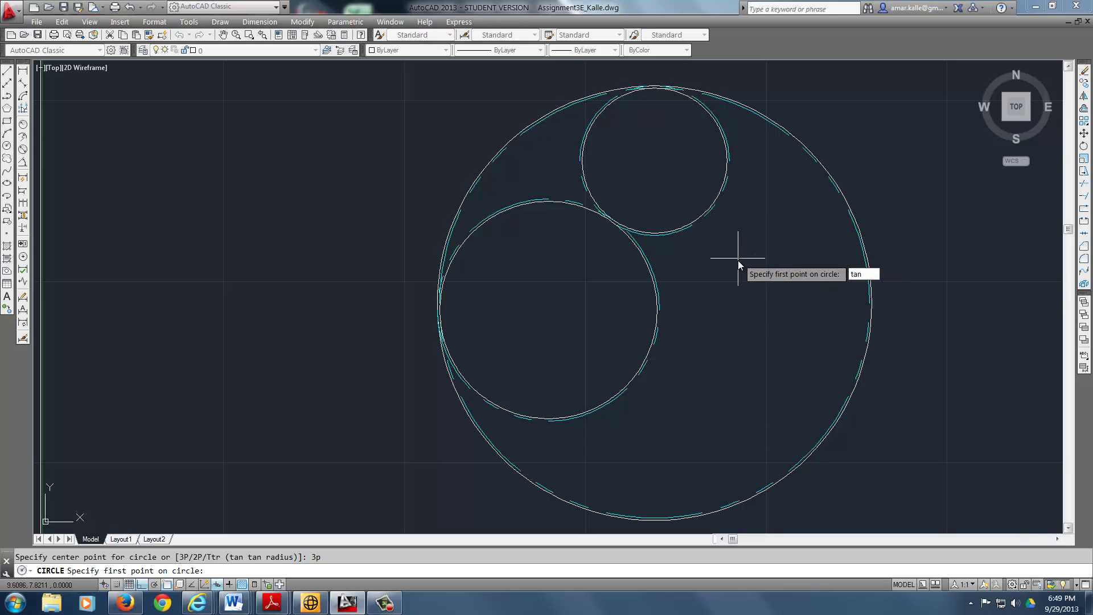
key(Return)
scroll(720, 229, up, 2)
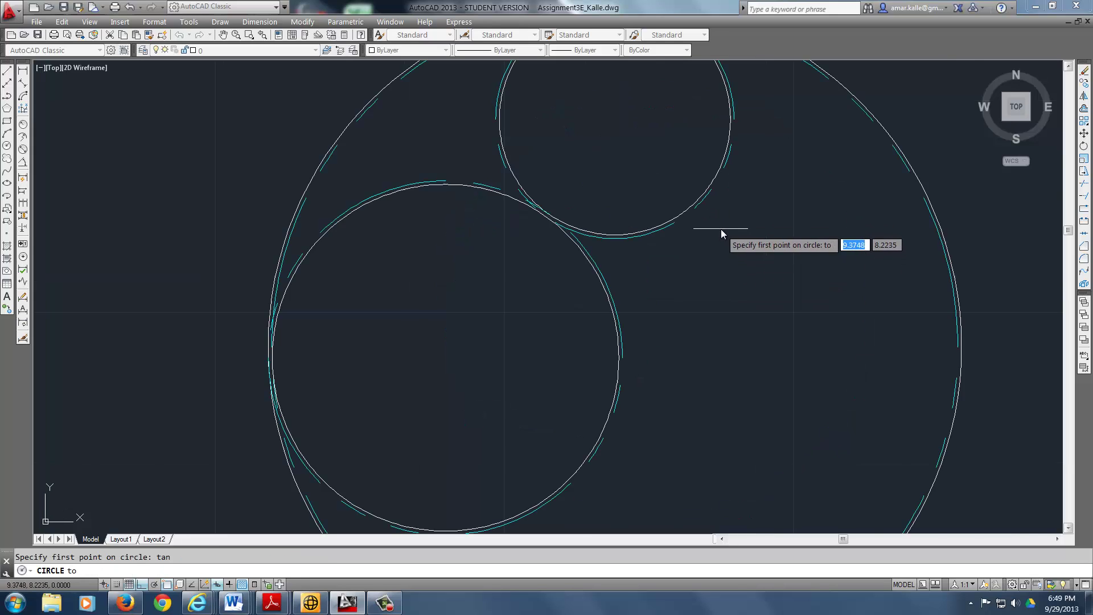
scroll(721, 229, up, 2)
click(694, 186)
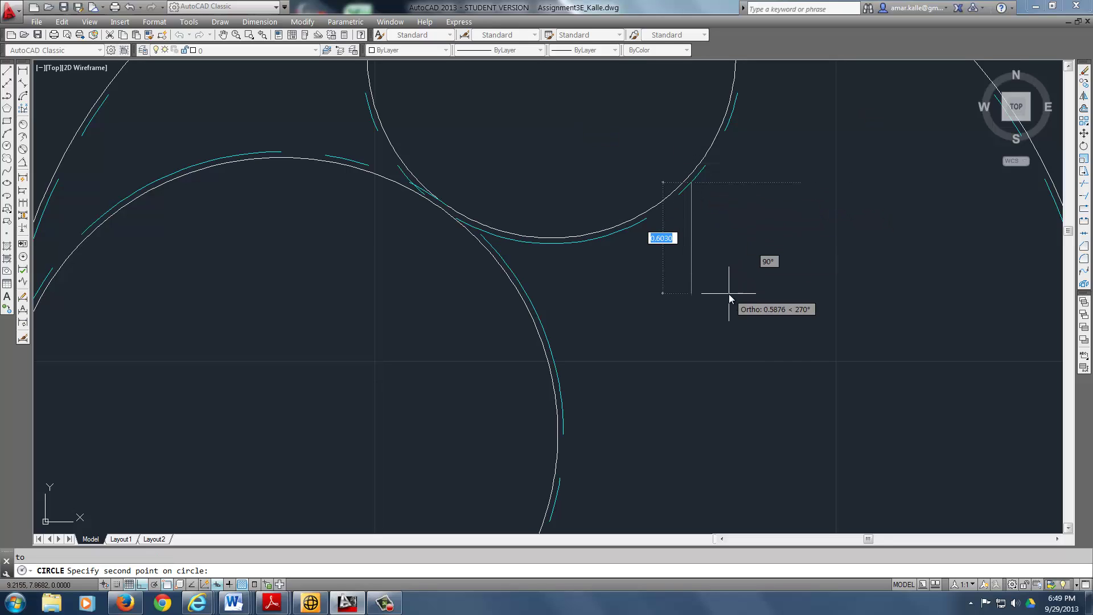
text(tan)
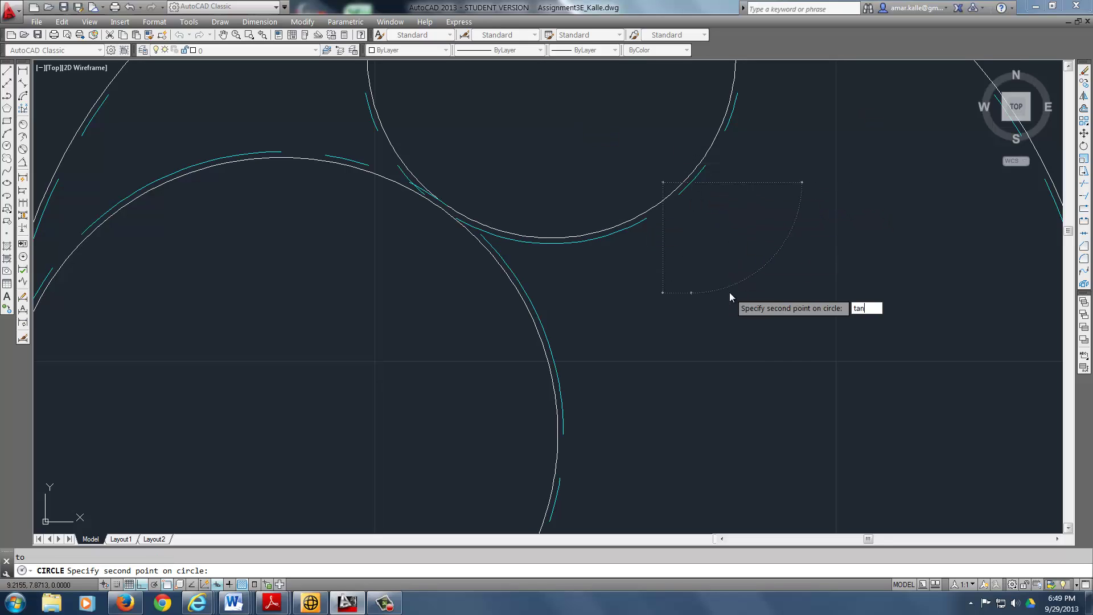
key(Return)
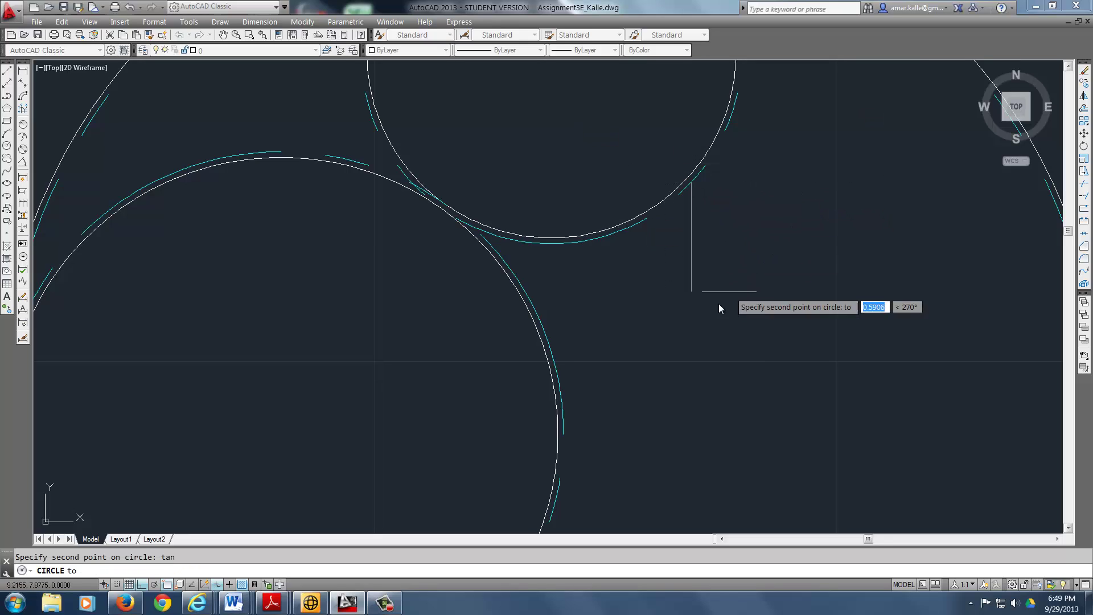
click(566, 412)
scroll(768, 456, down, 4)
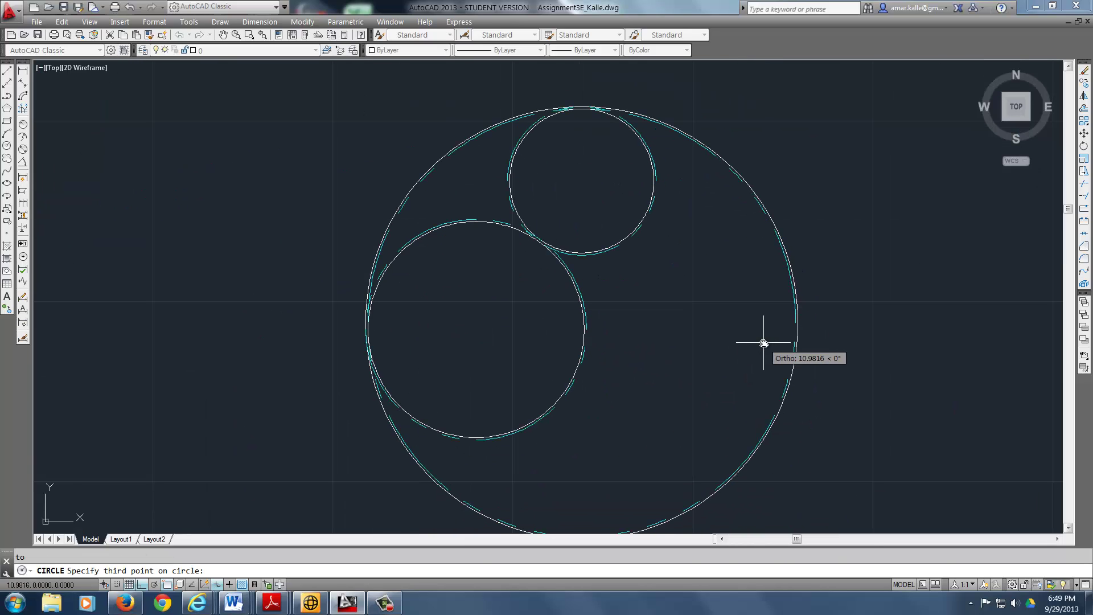
text(tan)
key(Return)
scroll(766, 336, up, 4)
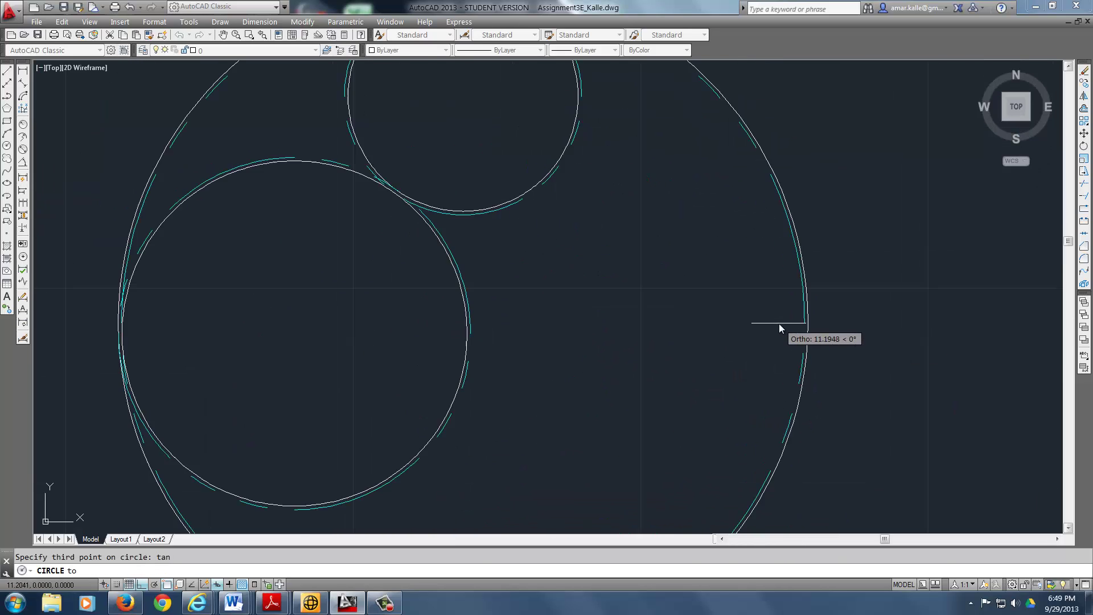
click(814, 320)
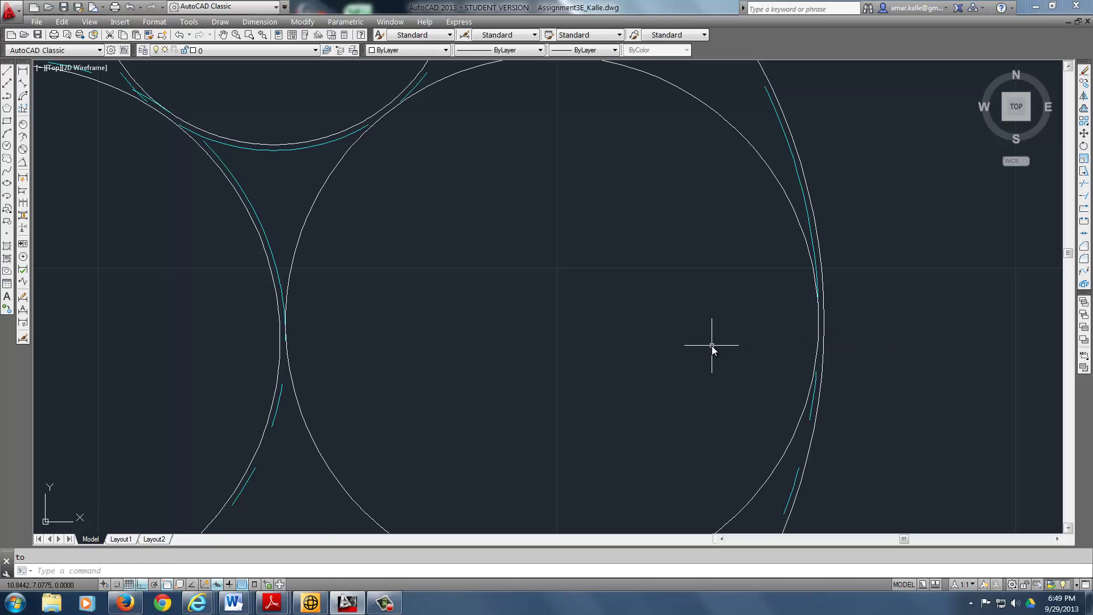
Offset the new right-hand circle outward by the current 0.0312 distance
scroll(712, 342, down, 4)
scroll(600, 217, up, 4)
scroll(517, 202, down, 4)
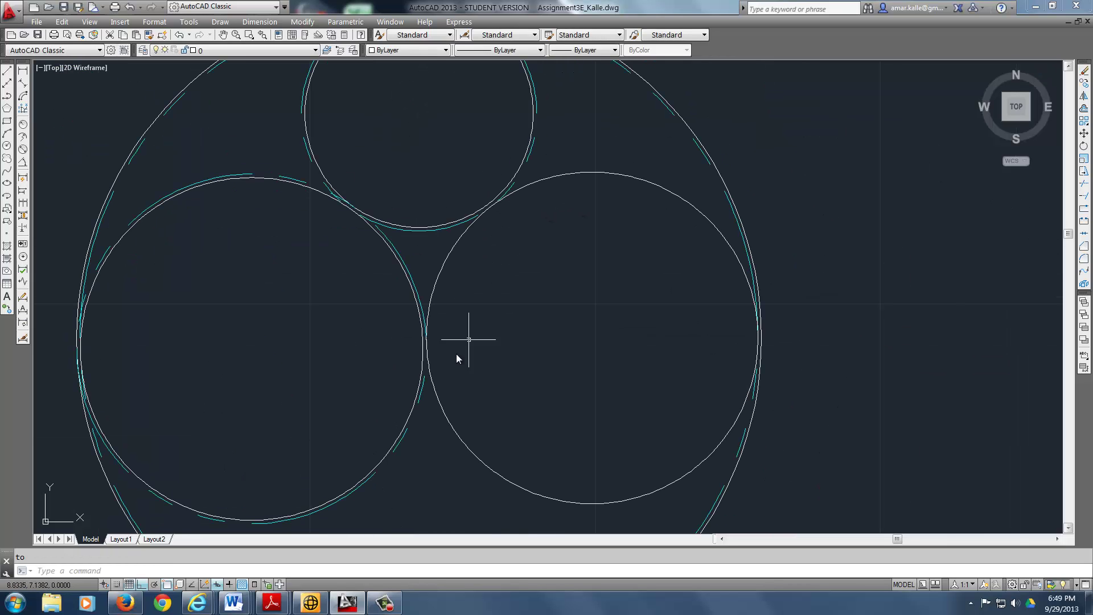
scroll(456, 353, up, 2)
scroll(455, 296, down, 4)
scroll(774, 319, up, 3)
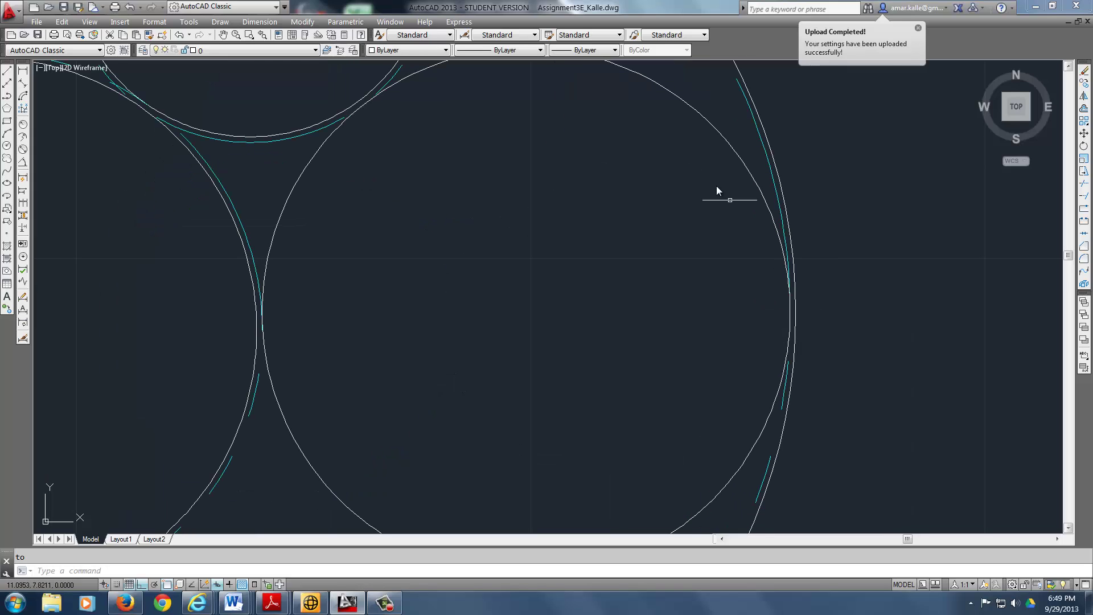
middle_drag(716, 185, 716, 226)
key(Return)
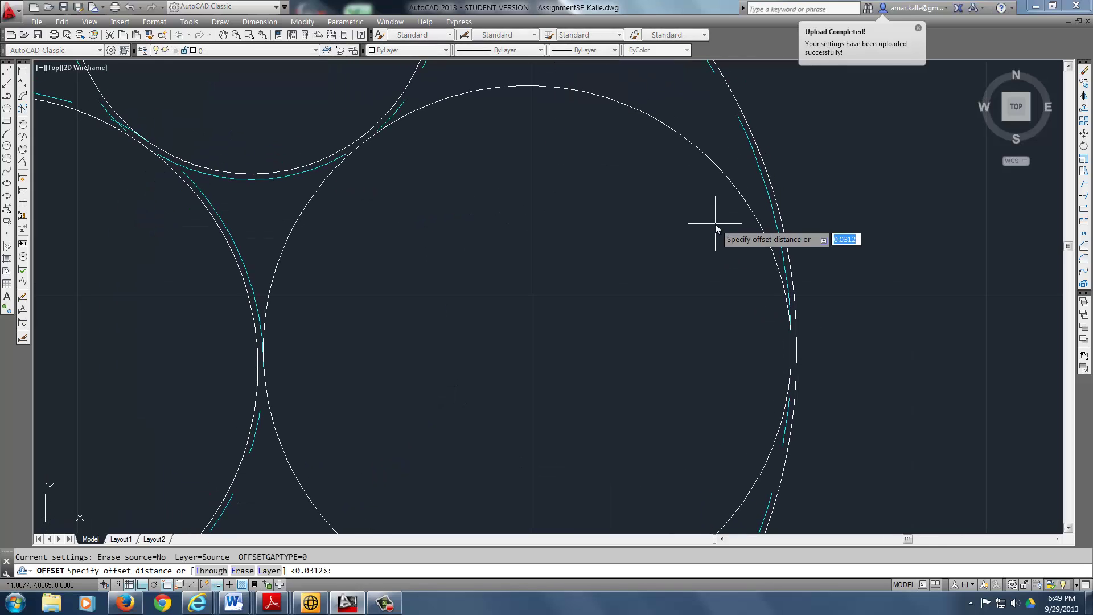
key(Return)
click(711, 162)
click(712, 132)
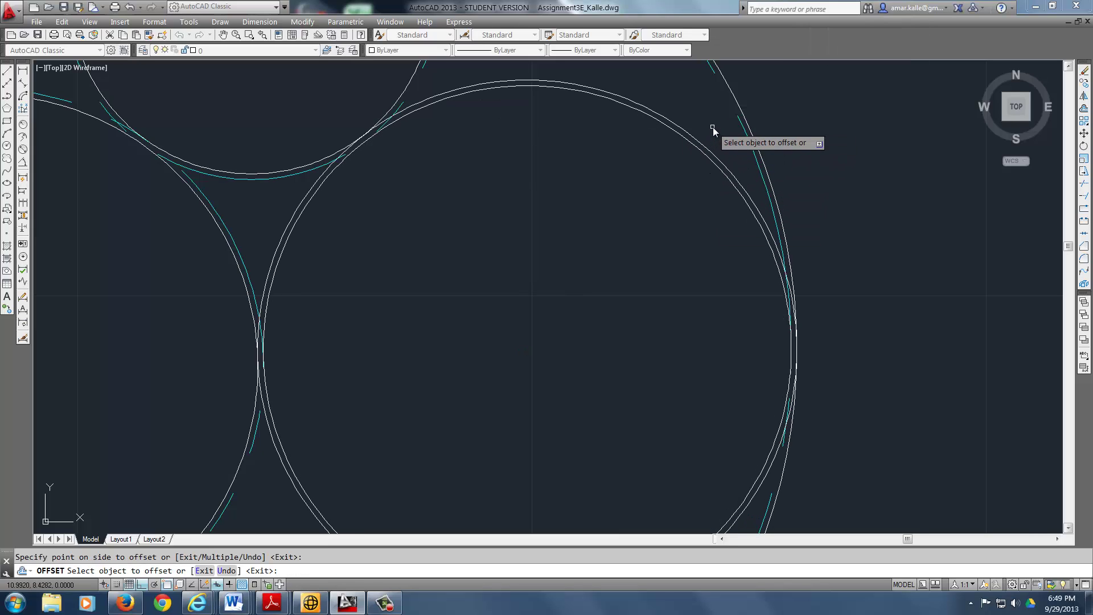
key(Escape)
Put the outer circle of the right-hand pair on the Phantom layer
scroll(387, 132, up, 2)
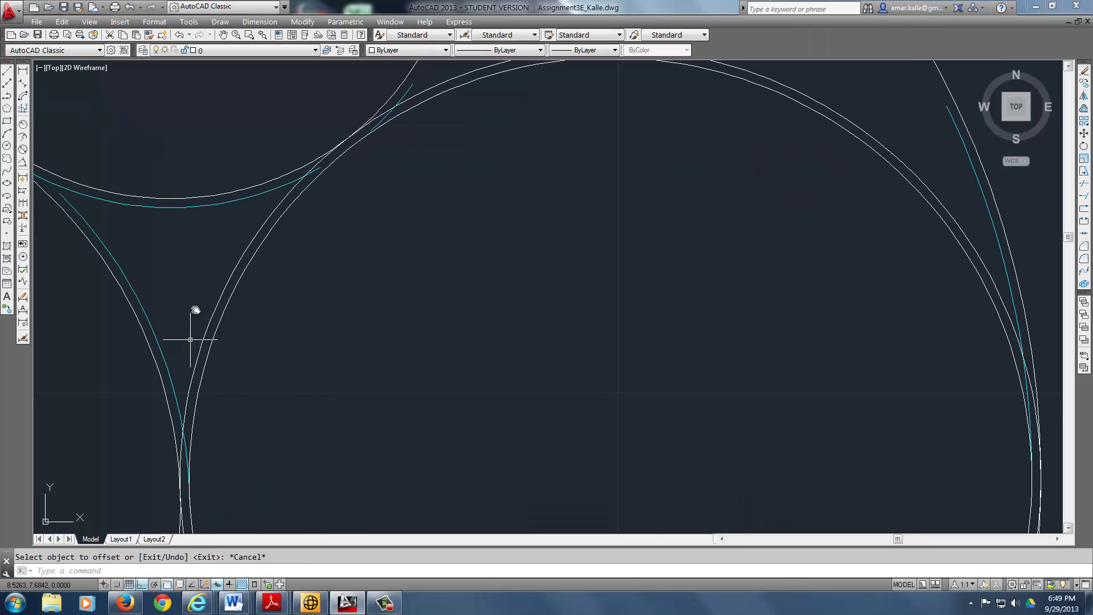
scroll(221, 287, down, 2)
scroll(617, 274, down, 2)
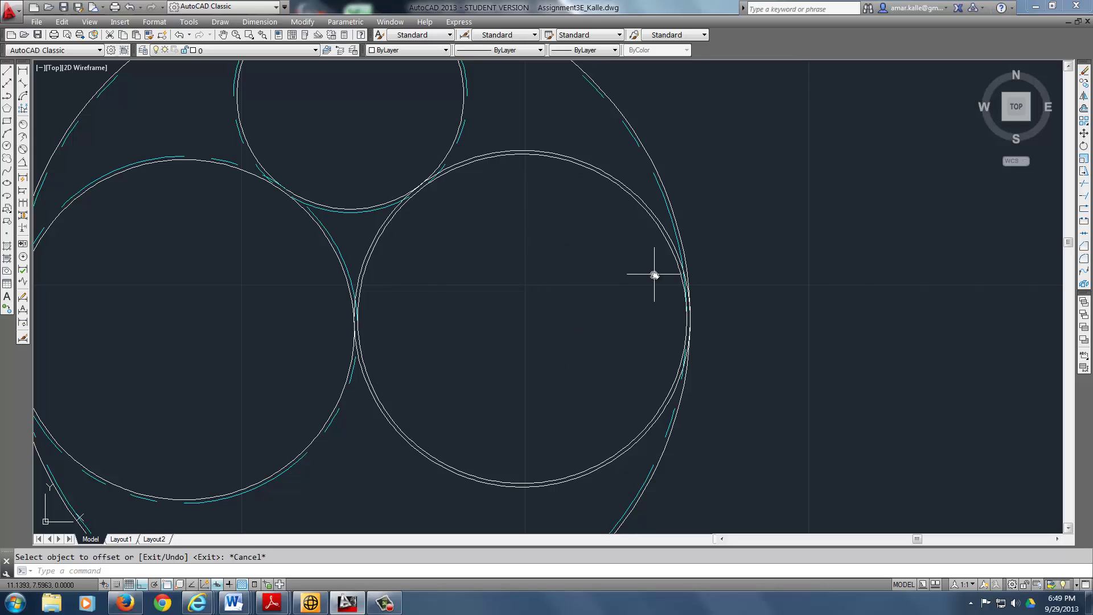
click(578, 161)
click(285, 51)
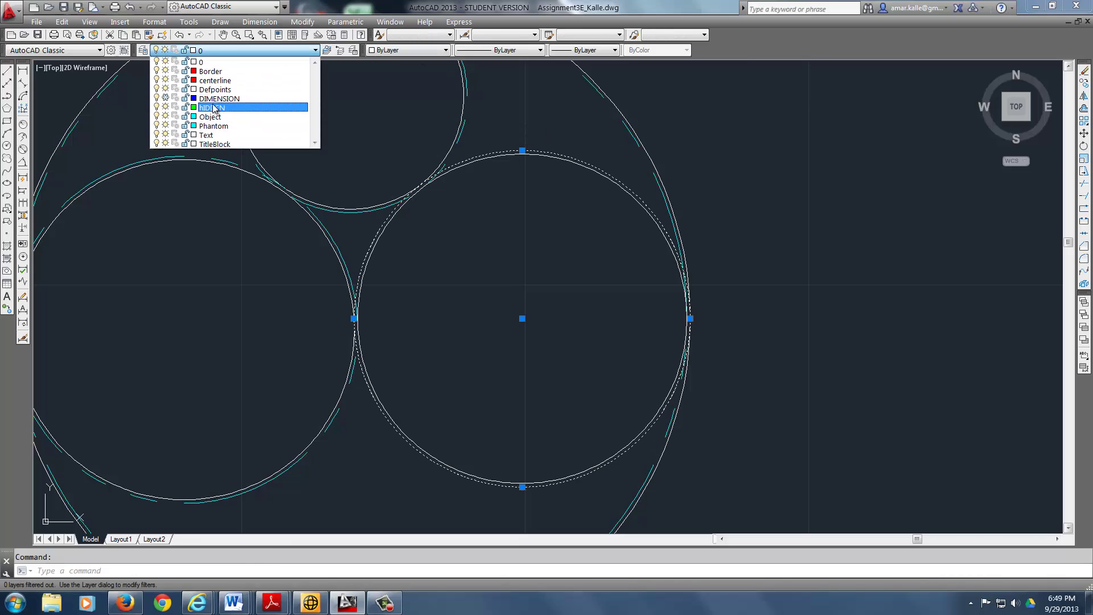
click(239, 122)
key(Escape)
Add a diameter dimension to the solid right-hand circle, placing its text outside the large circle at the upper right
scroll(542, 182, down, 2)
middle_drag(542, 183, 590, 194)
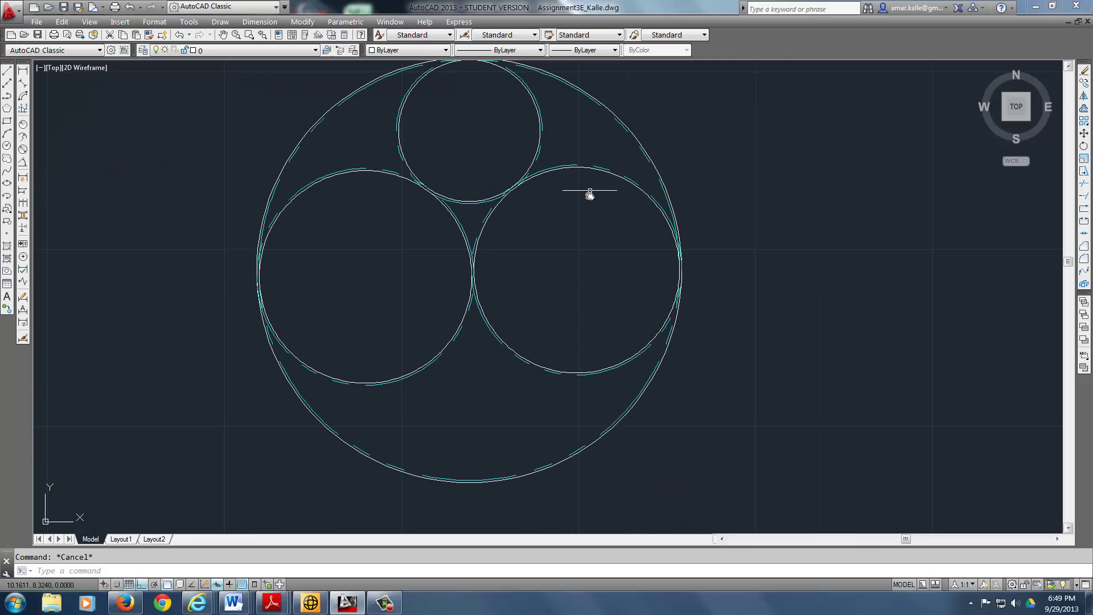
scroll(538, 207, up, 2)
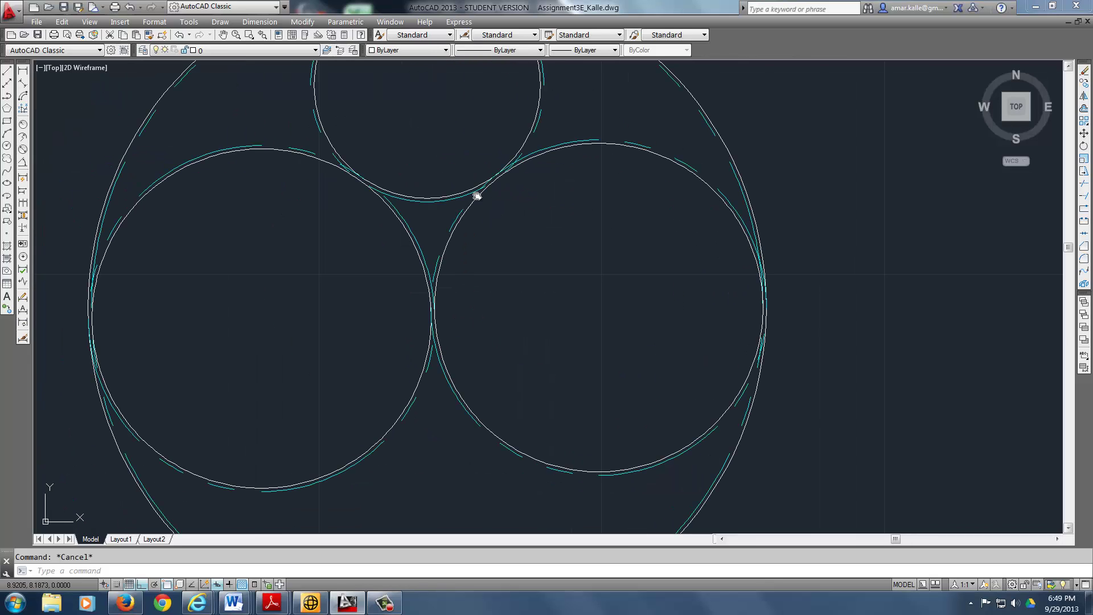
scroll(434, 310, up, 4)
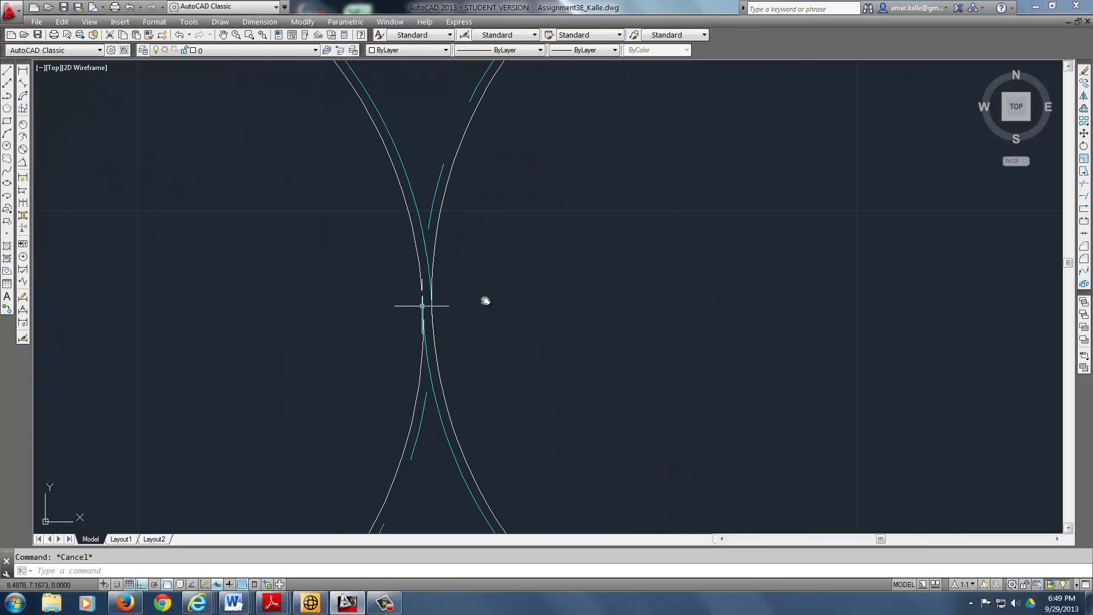
scroll(485, 301, down, 5)
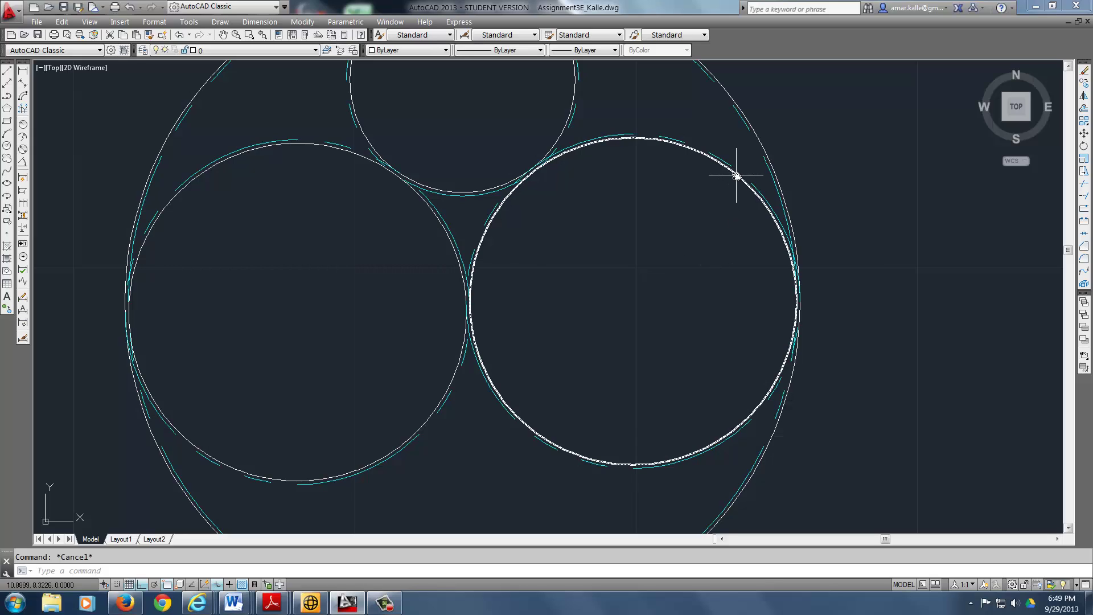
scroll(712, 194, down, 2)
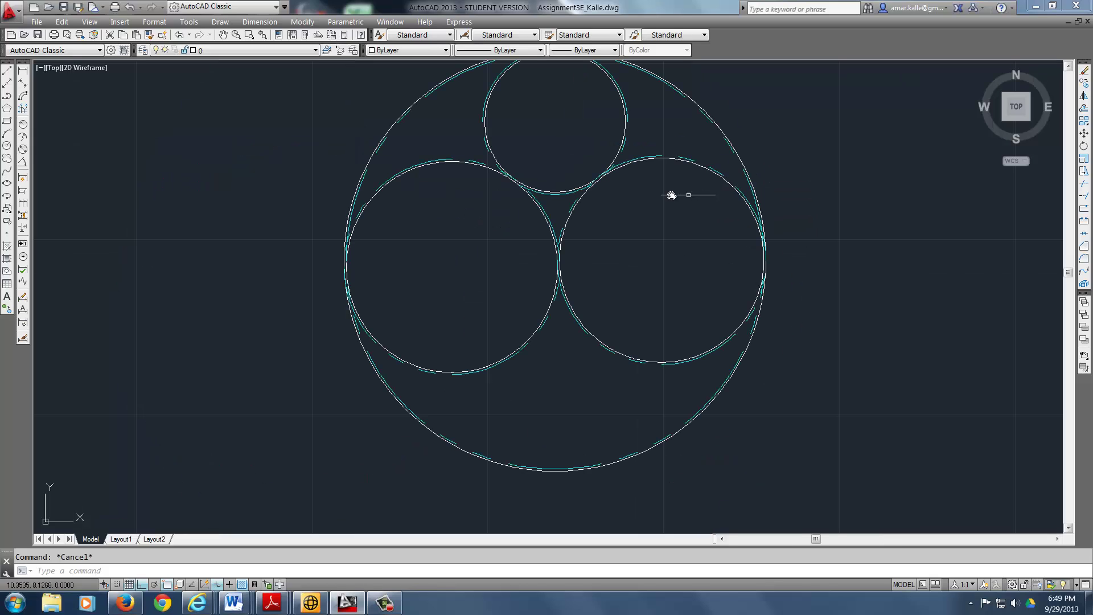
click(24, 149)
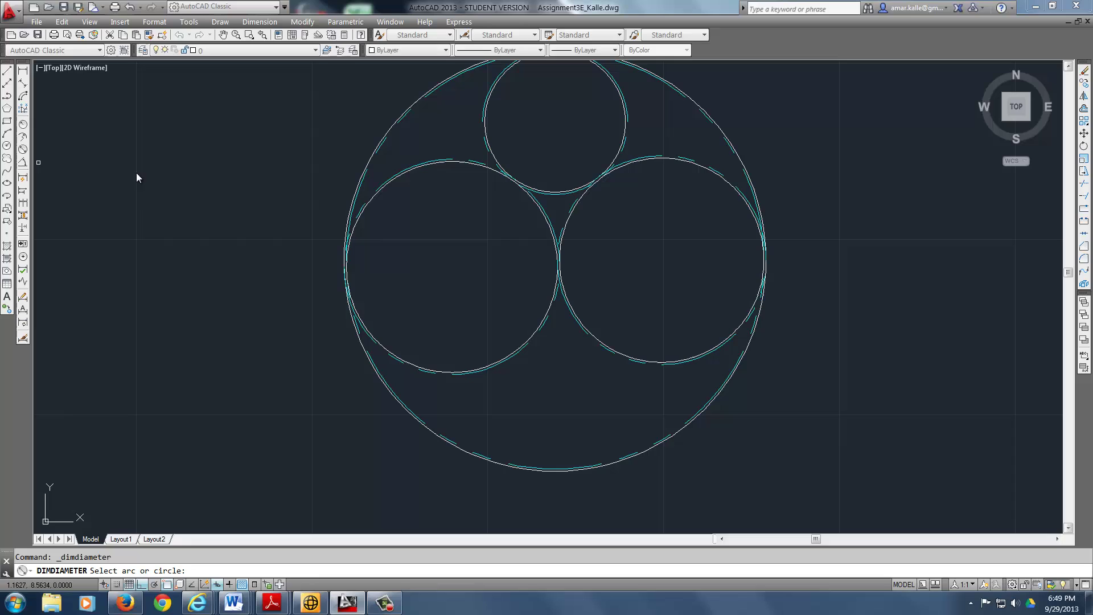
click(704, 172)
click(786, 138)
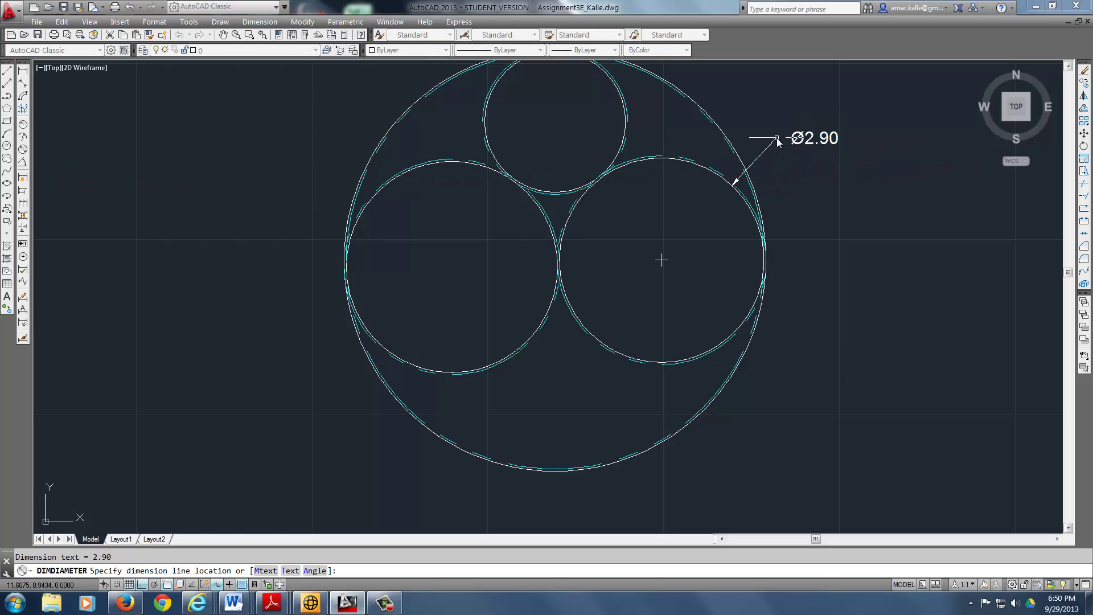
Add a diameter dimension to the solid small circle, placing its text above the large circle
scroll(884, 234, down, 2)
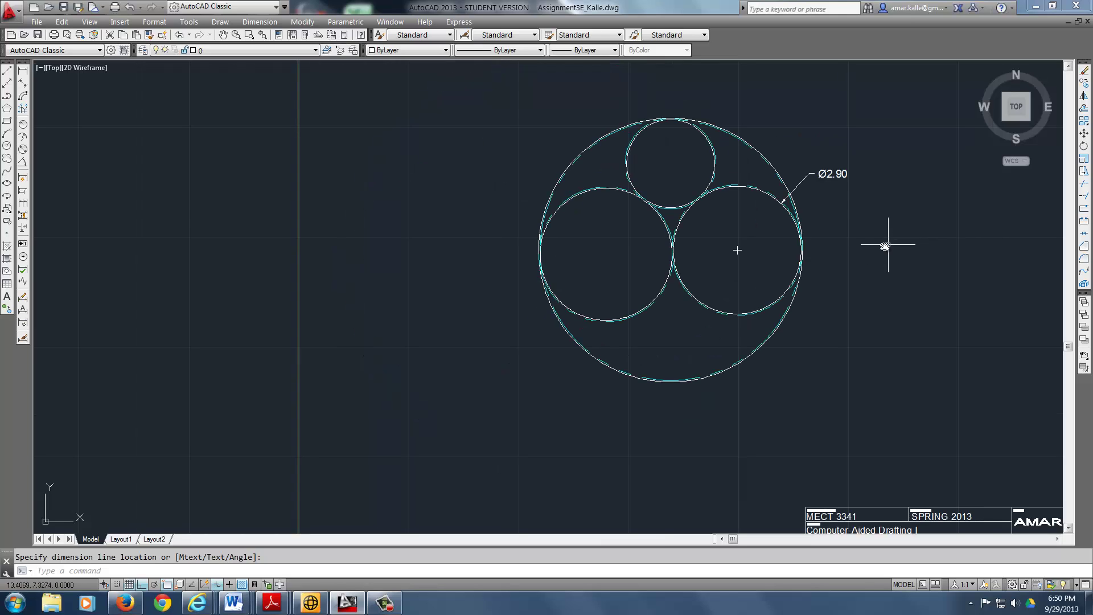
middle_drag(853, 252, 805, 281)
key(Return)
scroll(611, 162, up, 4)
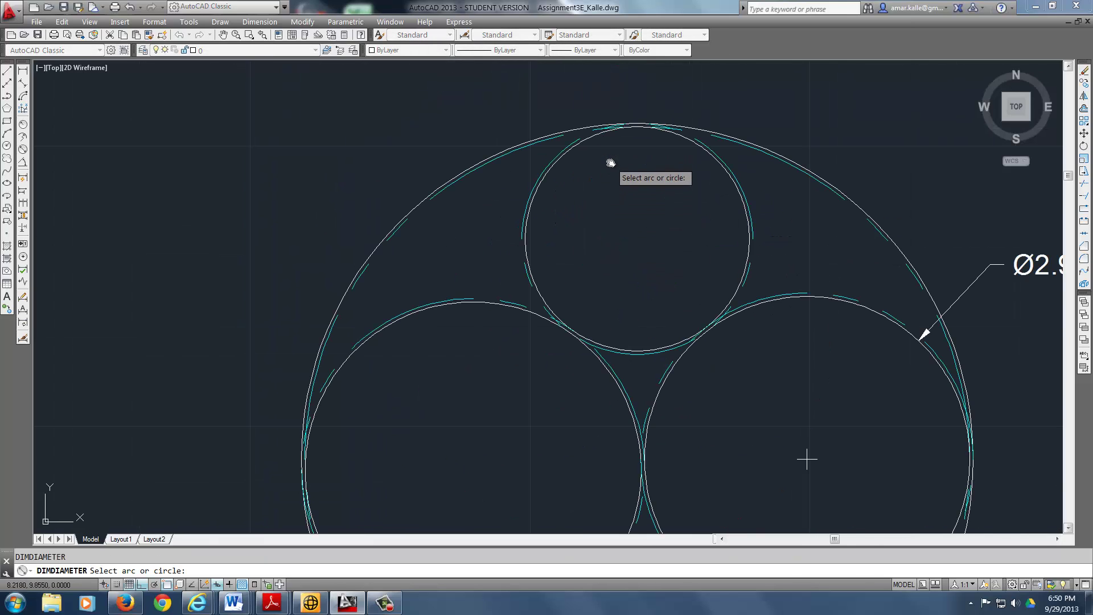
click(592, 140)
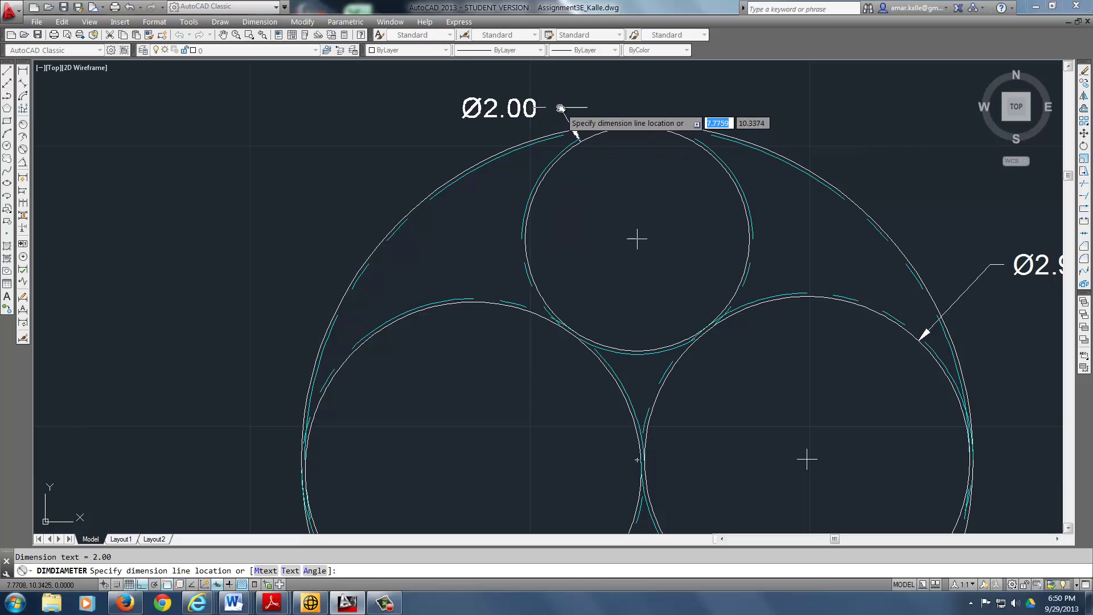
click(557, 89)
Add diameter dimensions to the solid left circle and the solid large circle, placing both texts outside at the upper left
key(Return)
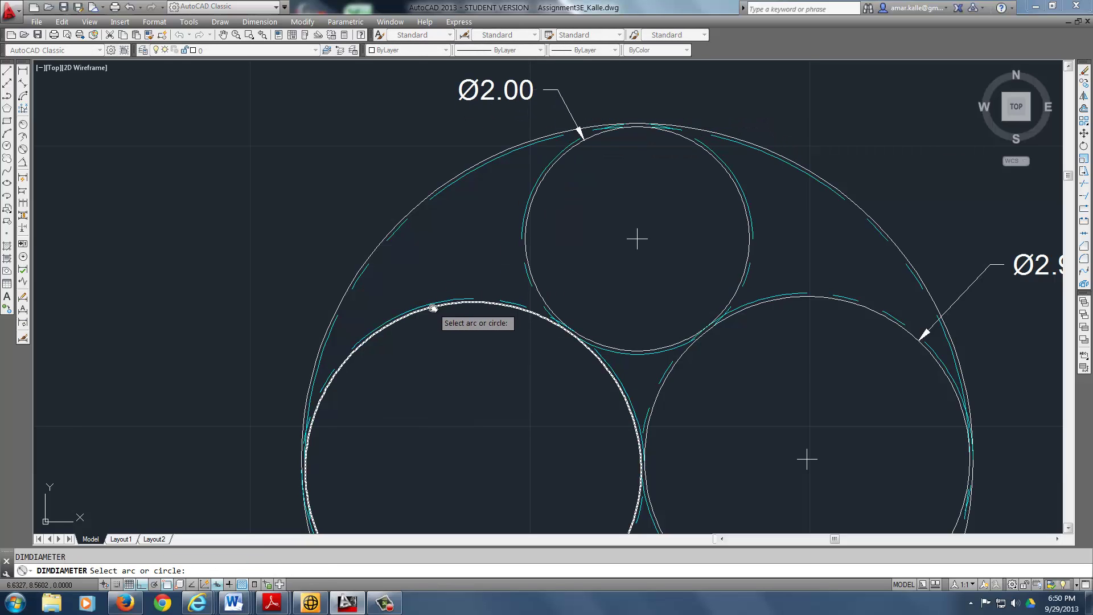
click(440, 306)
click(259, 286)
key(Return)
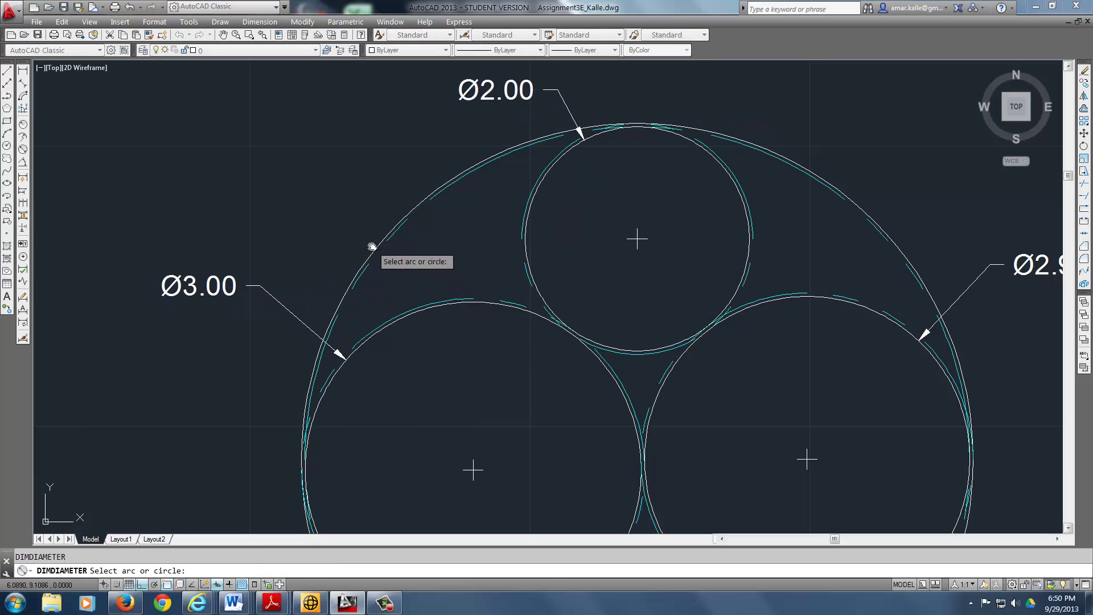
click(376, 249)
click(330, 155)
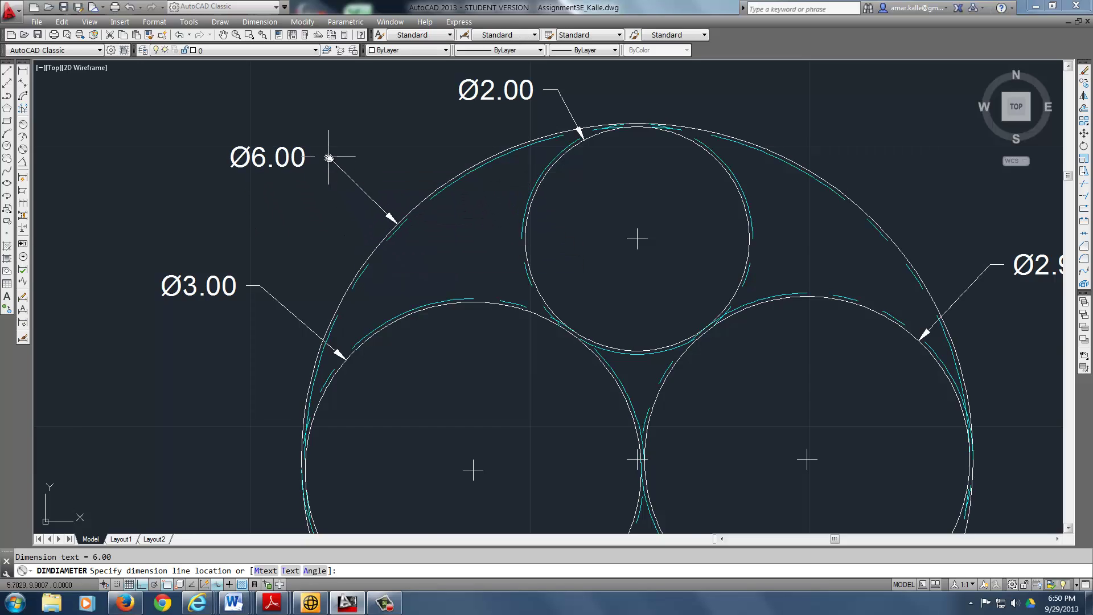
scroll(432, 209, down, 2)
middle_drag(569, 291, 665, 236)
scroll(593, 273, down, 2)
scroll(594, 273, up, 2)
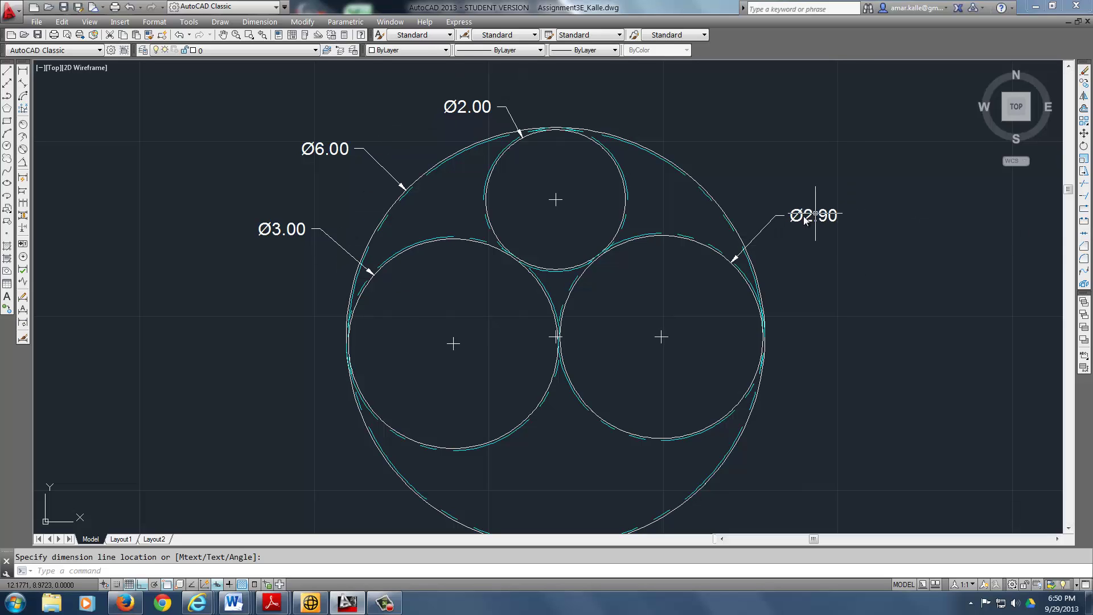
scroll(781, 211, down, 2)
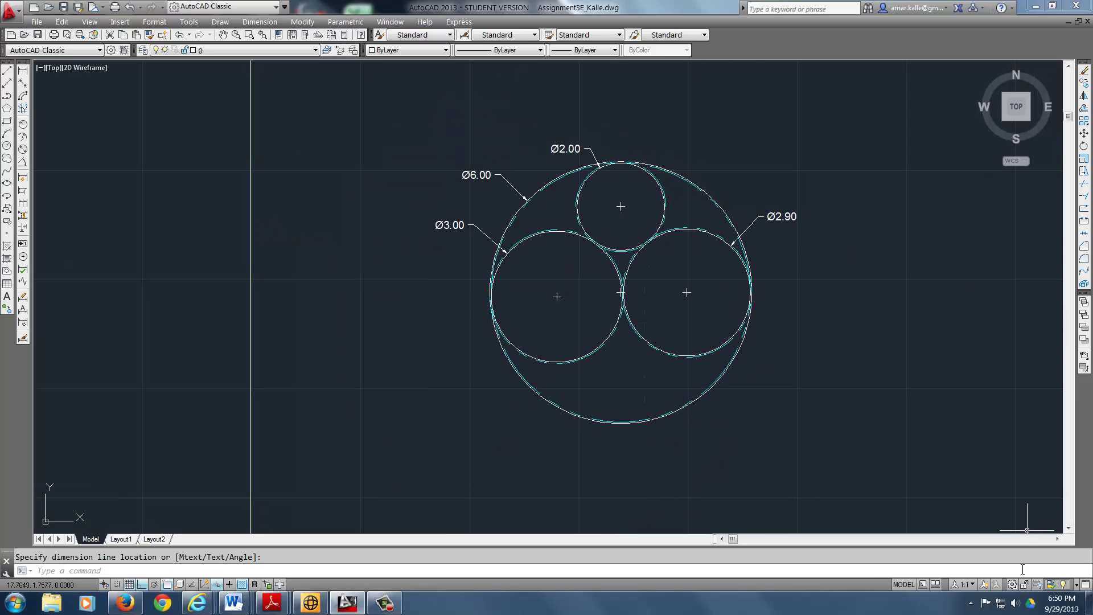